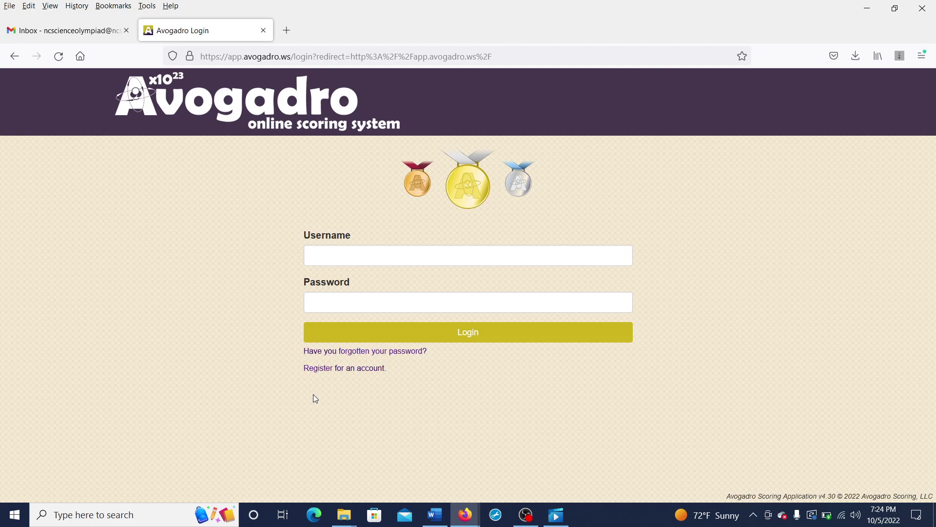
Step: Open the account registration form and enter the username and the account password
left_click(318, 368)
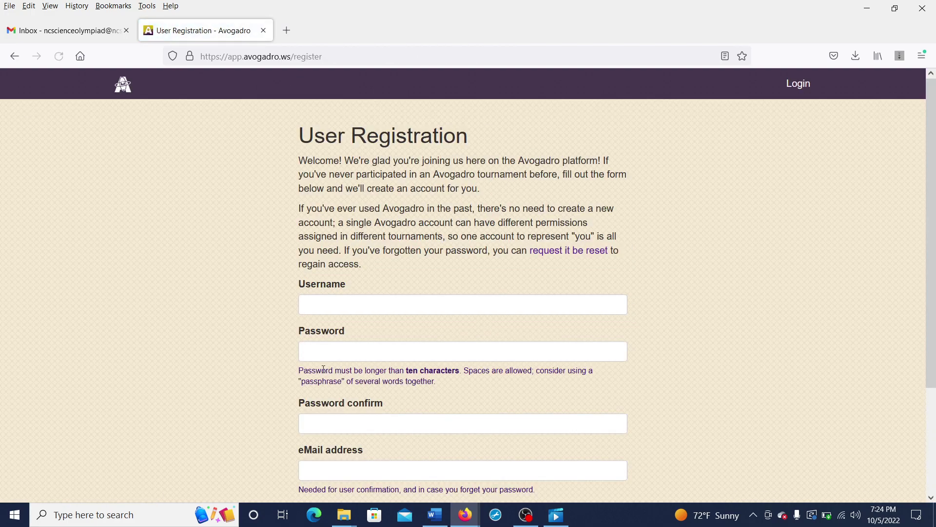
left_click(373, 312)
scroll(373, 312, "down", 3)
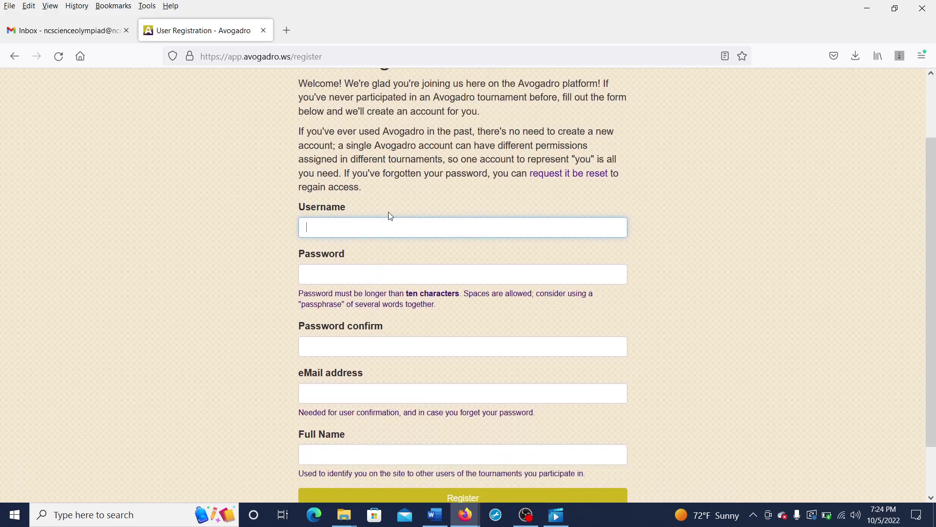
type("NCSO")
left_click(379, 273)
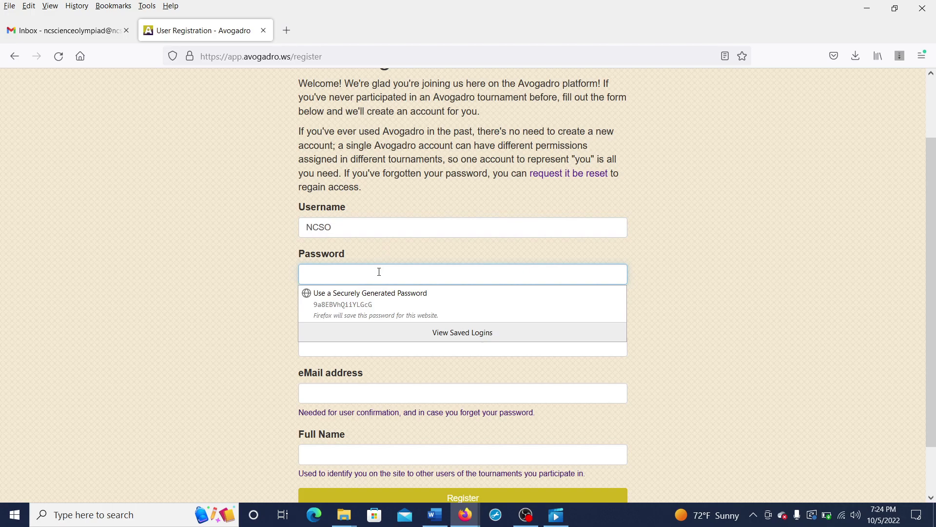
type("•••••••")
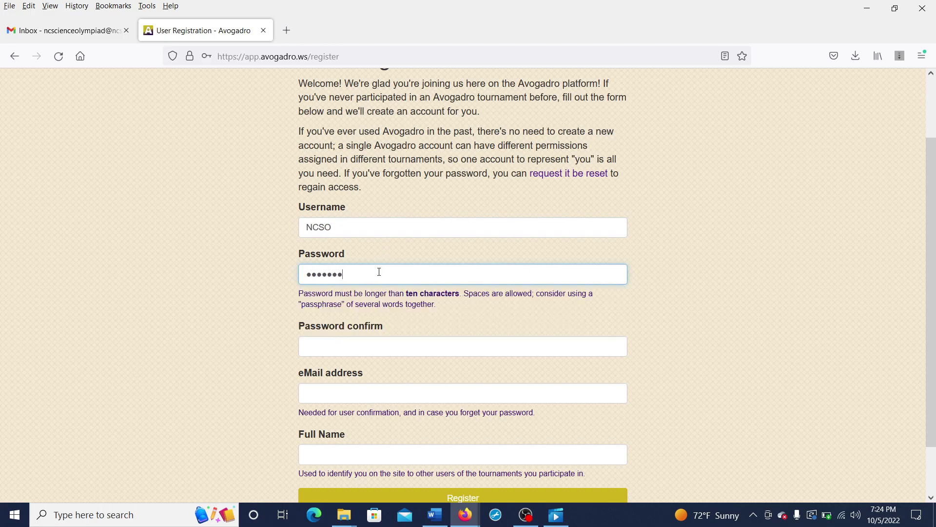
type("•")
key("BackSpace")
key("BackSpace")
key("BackSpace")
key("BackSpace")
key("BackSpace")
key("BackSpace")
key("BackSpace")
key("BackSpace")
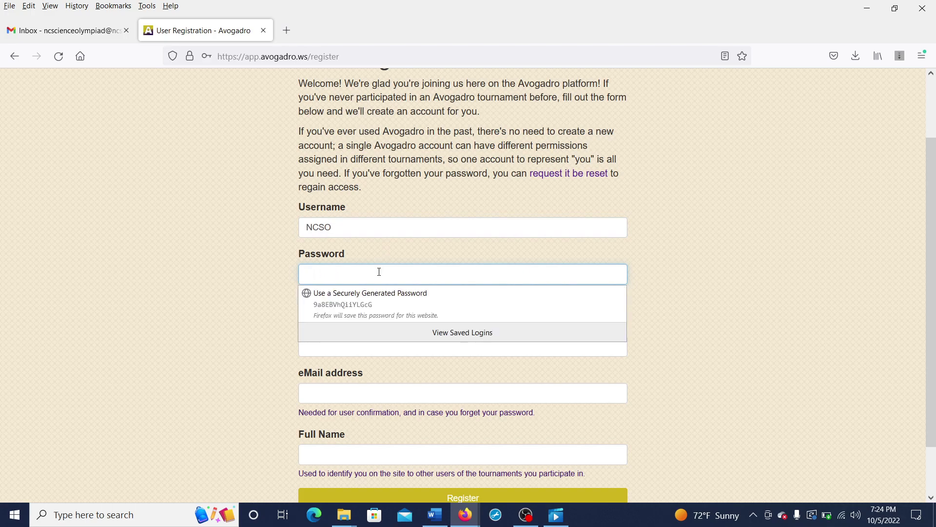
type("••••")
key("BackSpace")
key("BackSpace")
key("BackSpace")
key("BackSpace")
type("••••••••••••••")
Step: Fill in the password confirmation, e-mail address and full name, then submit the registration
left_click(388, 350)
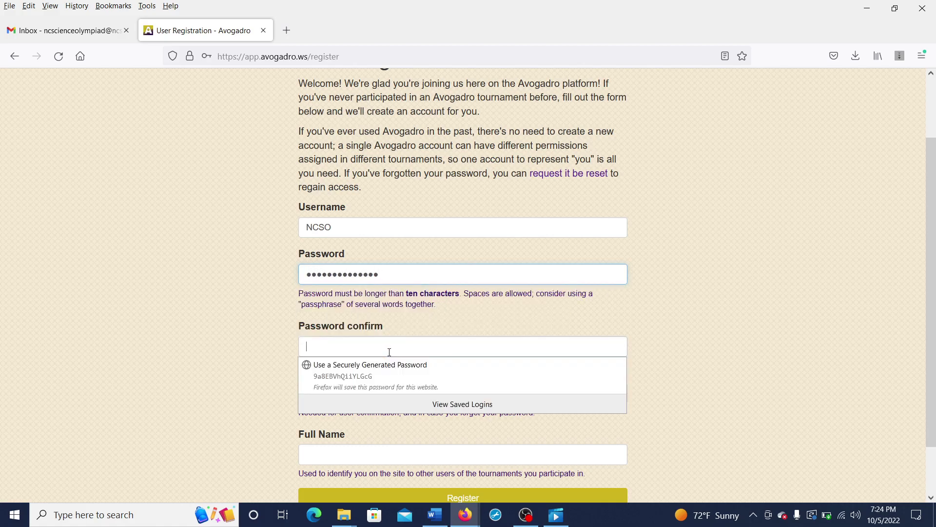
type("••••••••••••••")
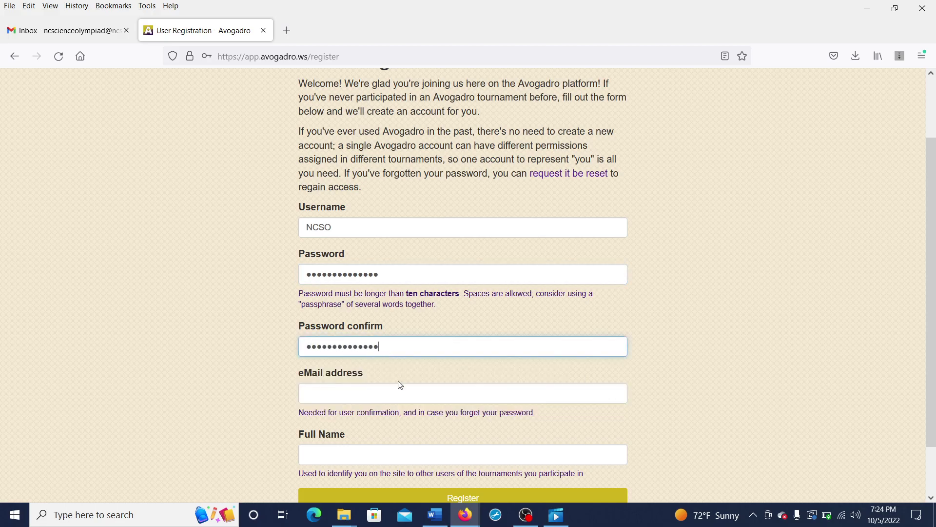
left_click(400, 389)
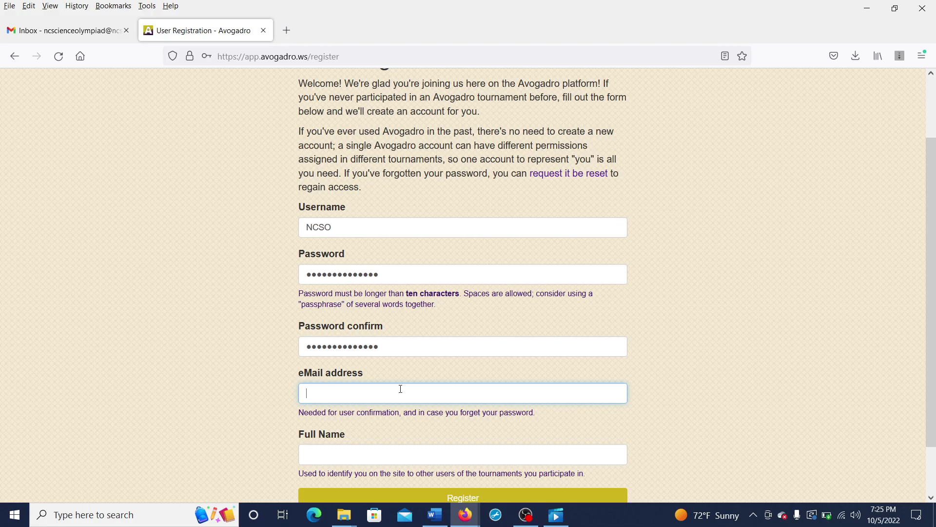
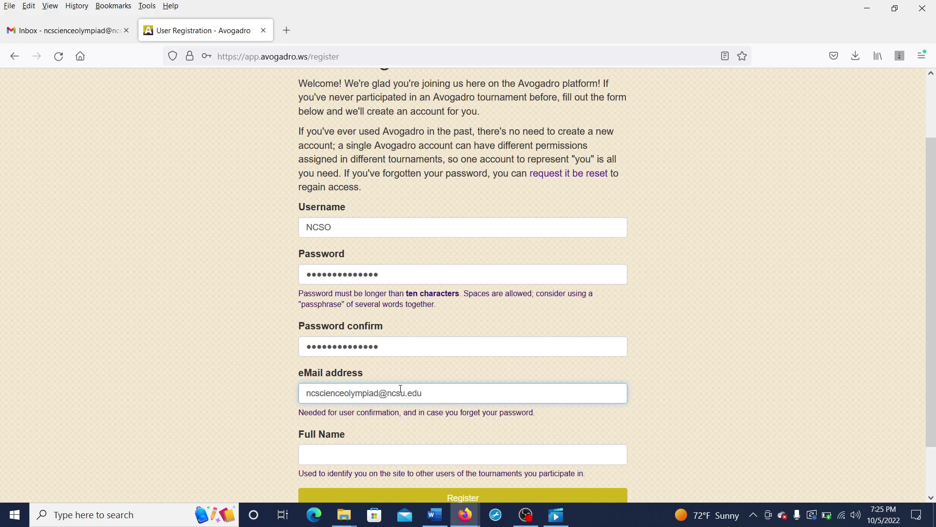
left_click(394, 450)
type("NCSO")
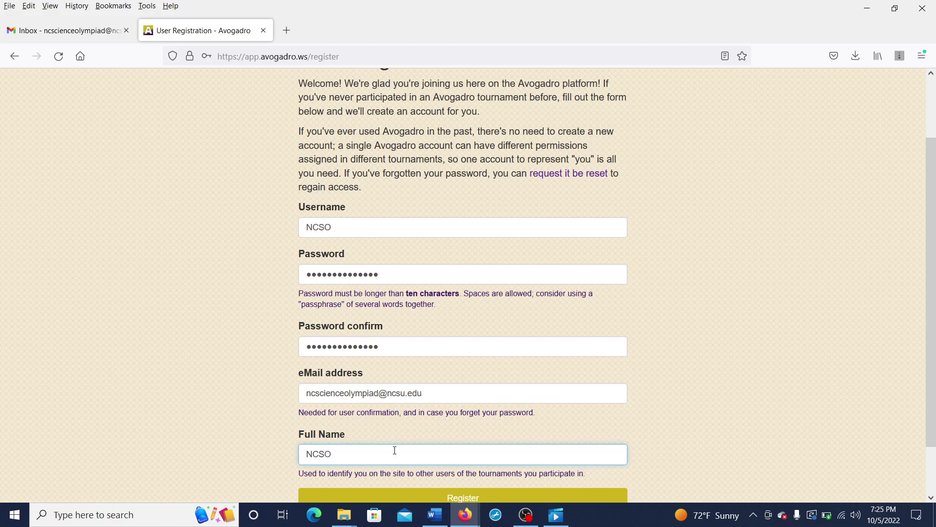
scroll(663, 356, "down", 1)
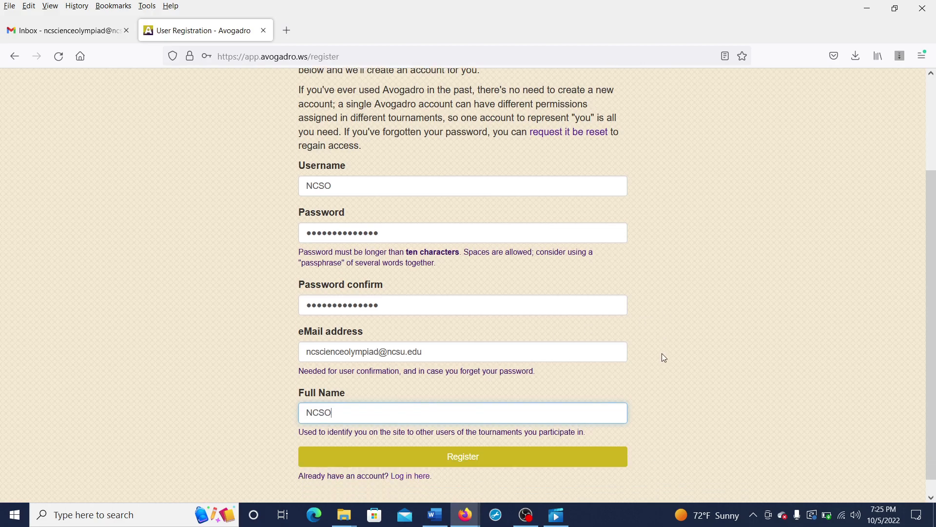
left_click(477, 458)
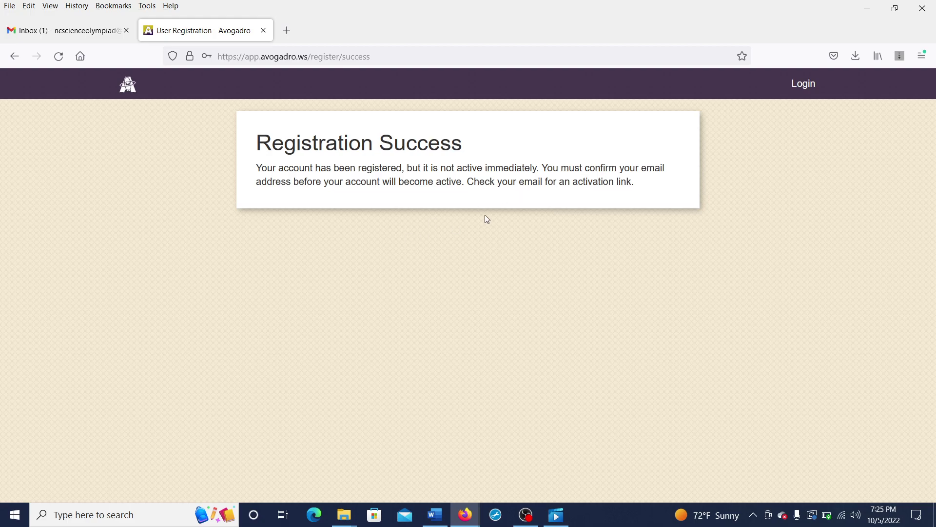
Step: Open the Avogadro activation e-mail in Gmail and follow its Activate Account link in a new tab
left_click(85, 30)
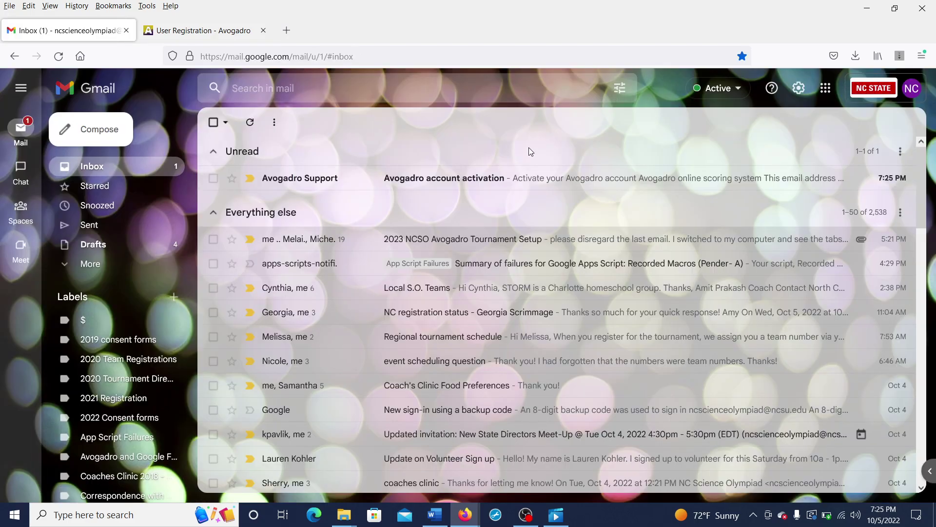
left_click(466, 181)
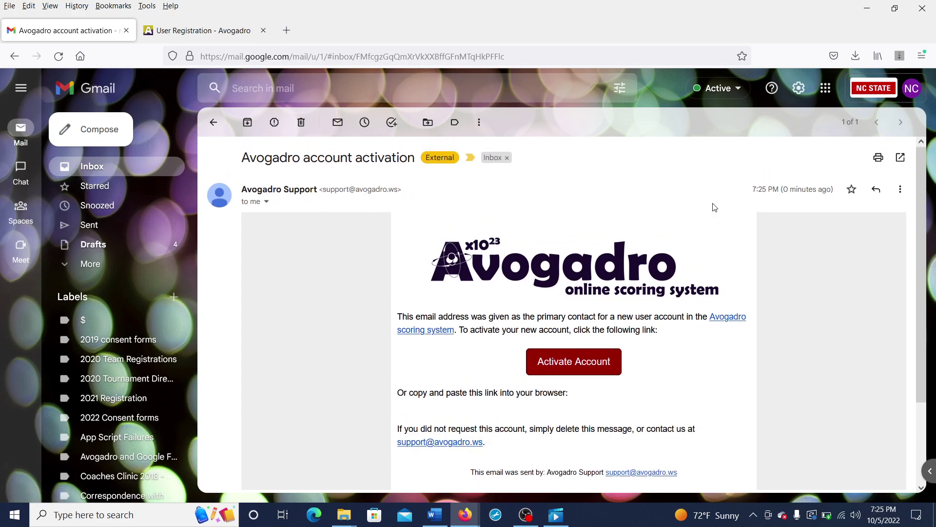
scroll(651, 293, "down", 2)
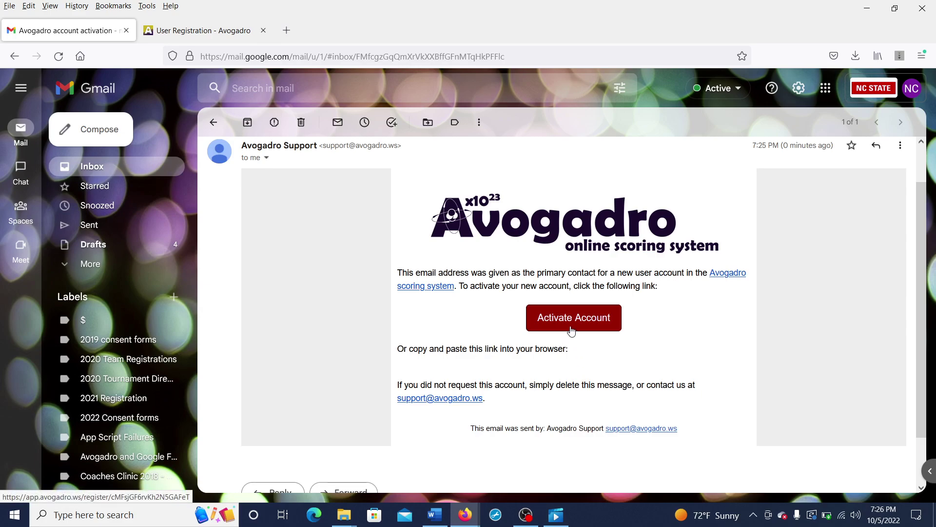
right_click(571, 330)
left_click(589, 336)
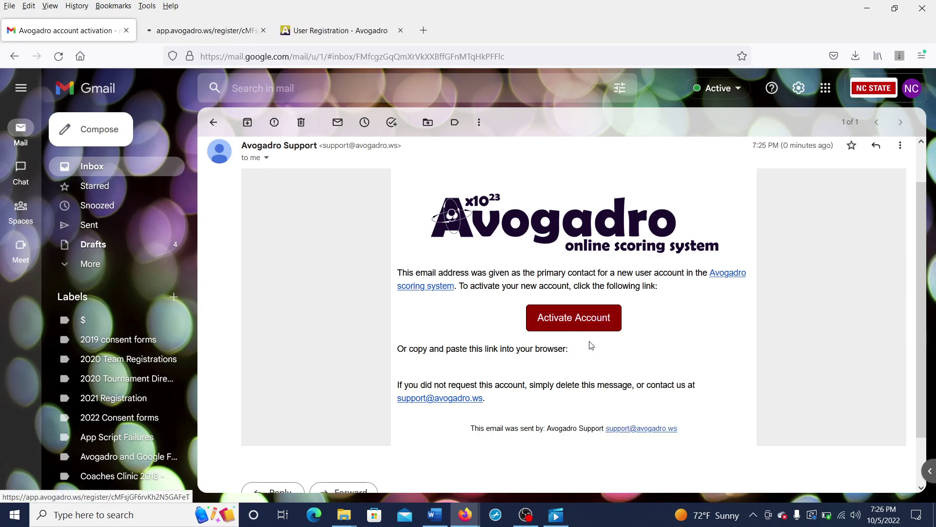
left_click(251, 27)
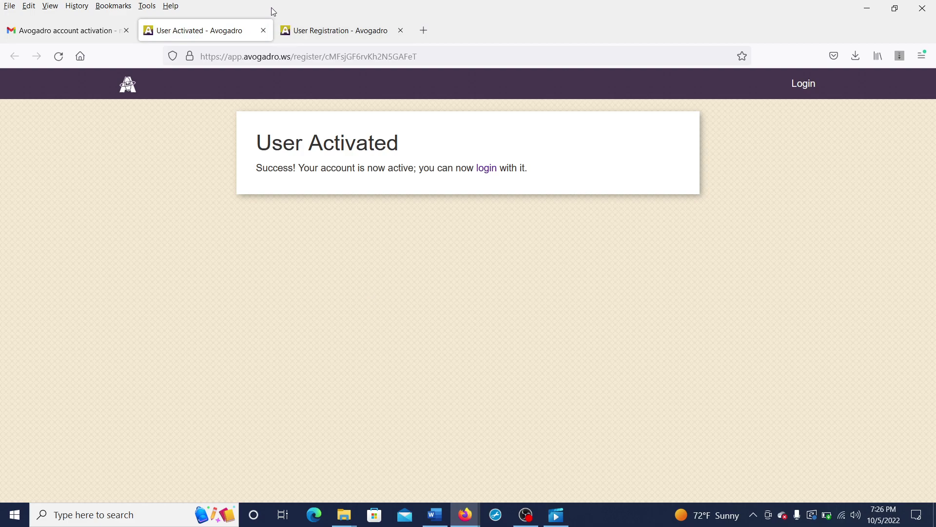
Step: Return to the Avogadro tab and log in with the new account's username and password
left_click(264, 30)
left_click(211, 34)
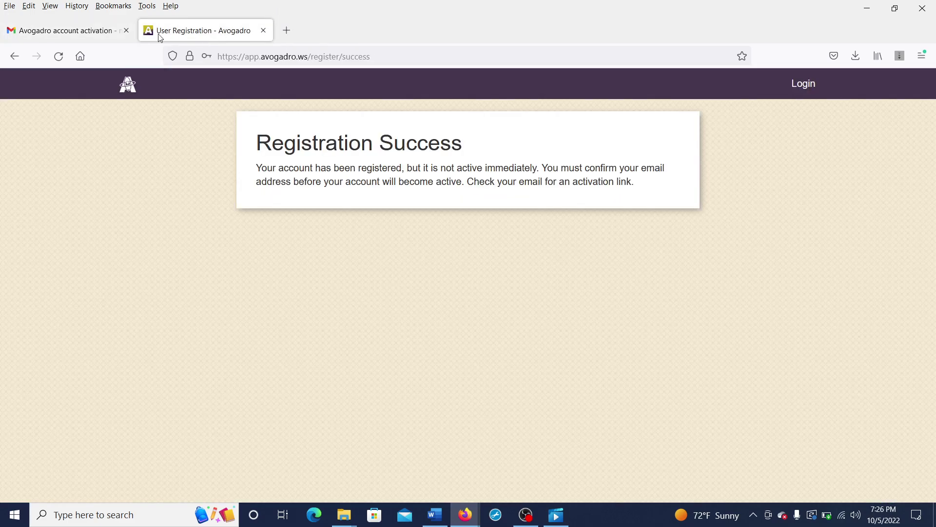
left_click(808, 85)
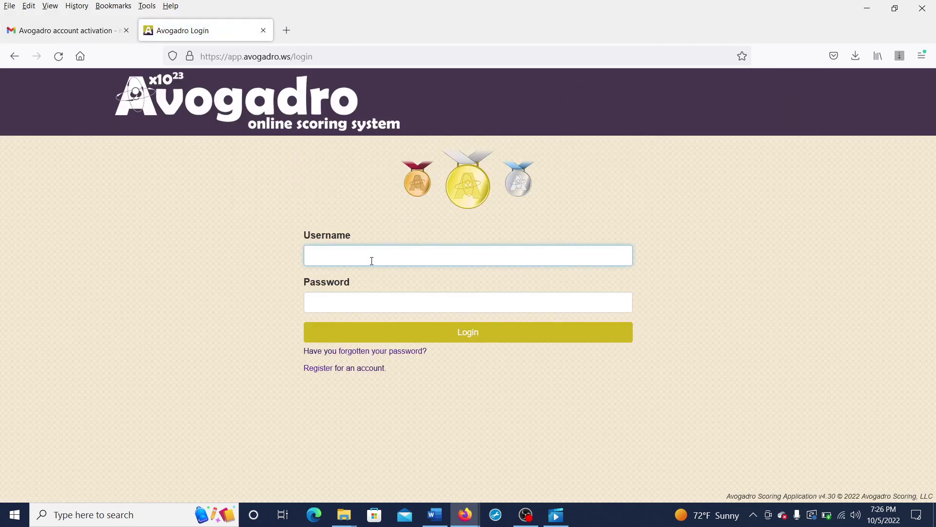
type("NCSO")
left_click(369, 297)
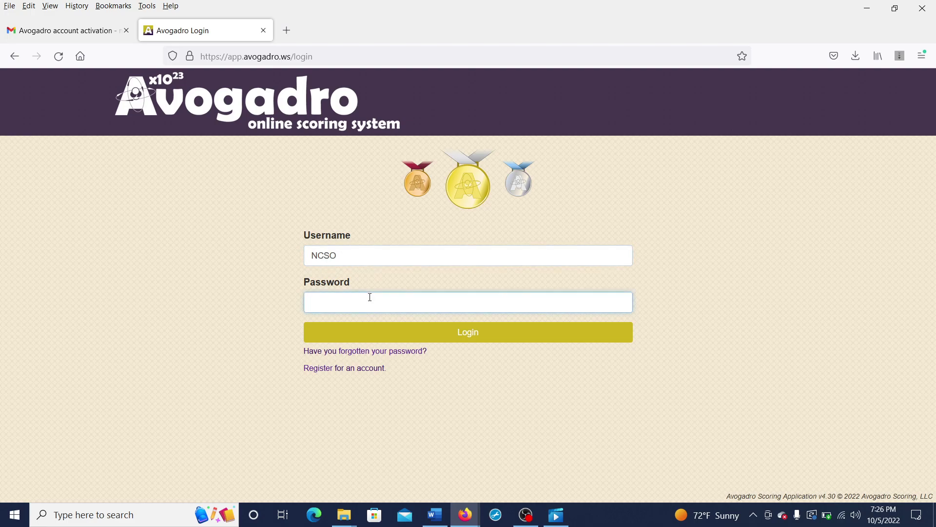
type("****")
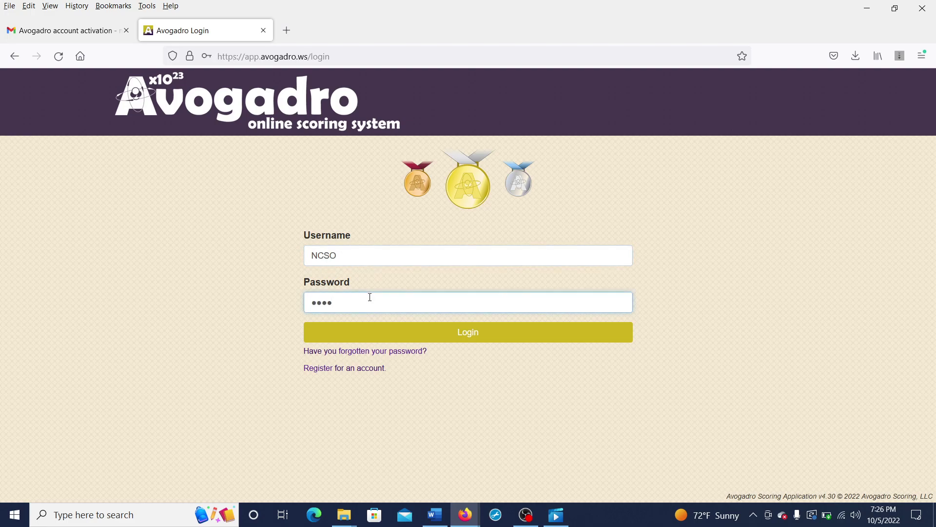
type("**********")
key("Return")
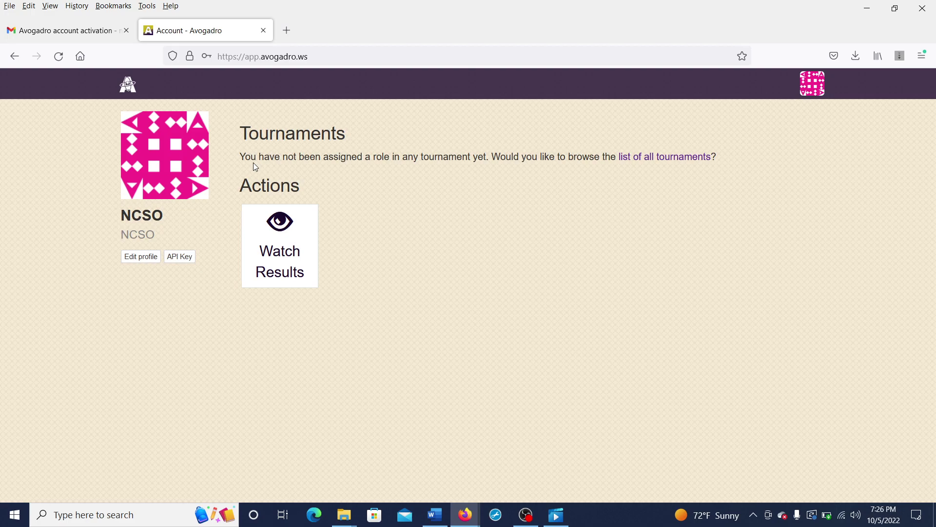
left_click(446, 53)
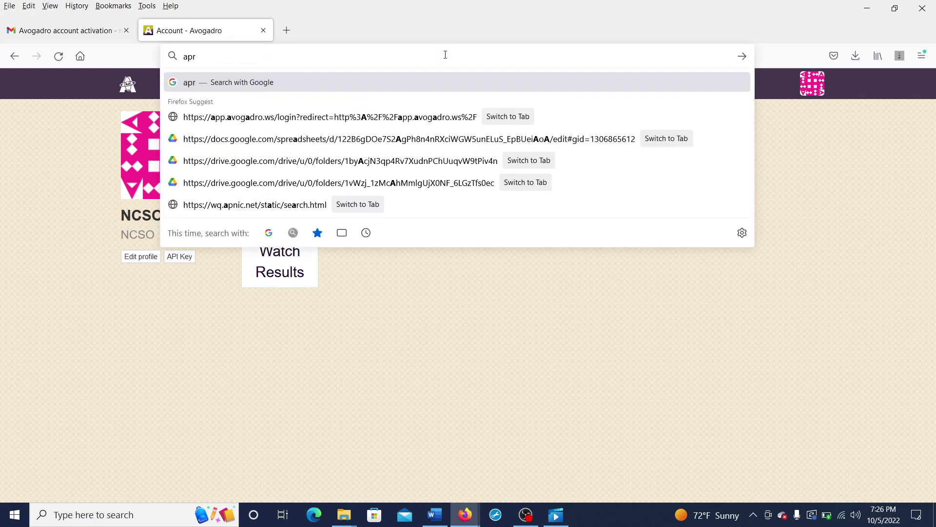
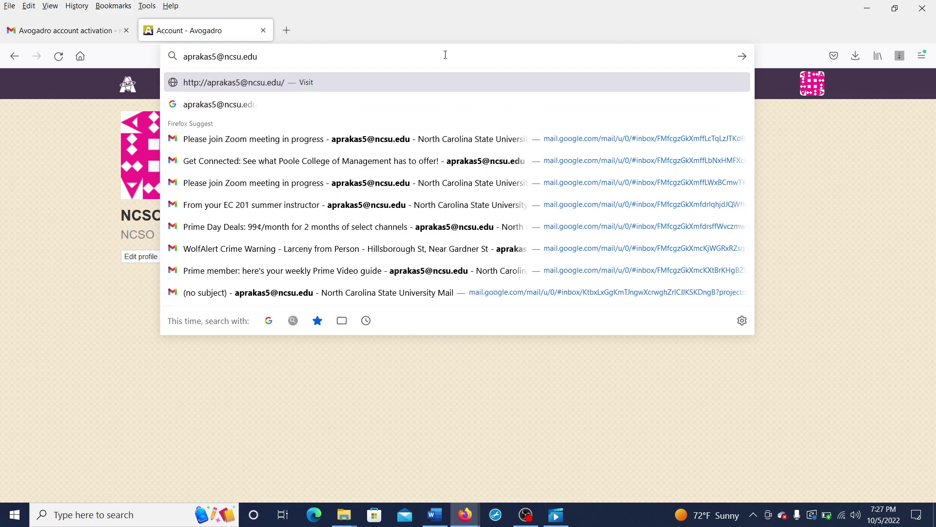
left_click_drag(445, 56, 139, 64)
key("BackSpace")
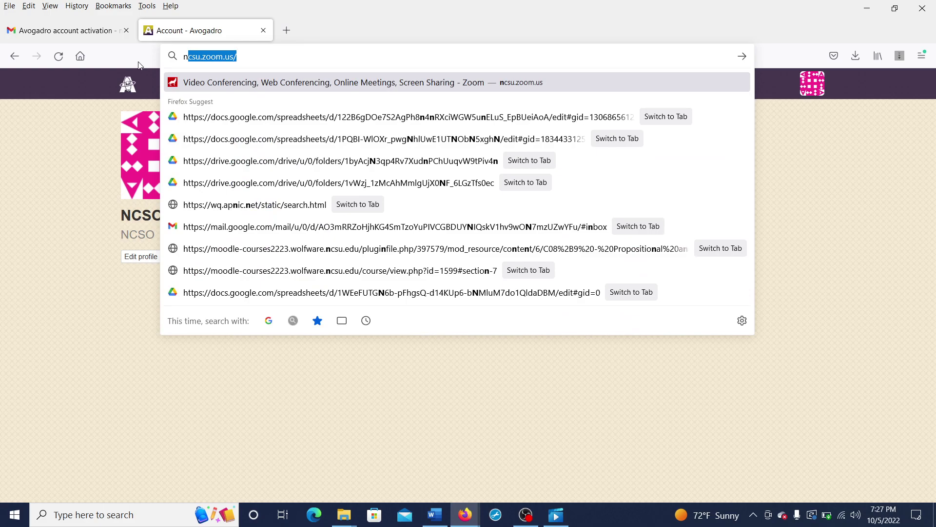
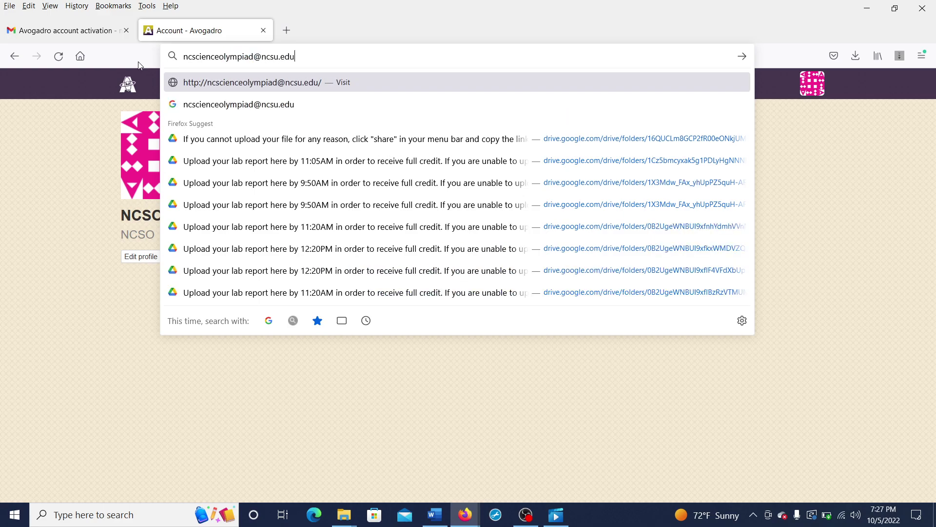
left_click(47, 143)
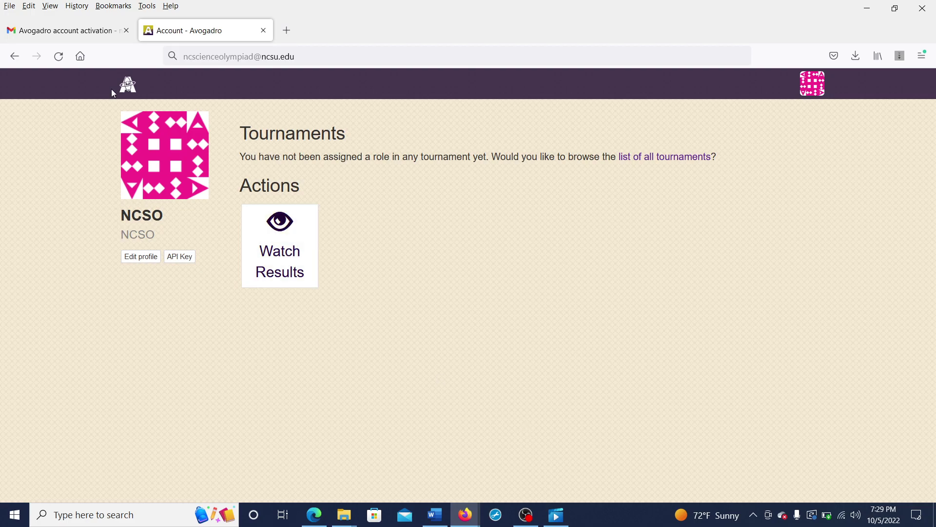
Step: Reload the Account page so the Charlotte Regional (Div. C) coach role appears
left_click(58, 56)
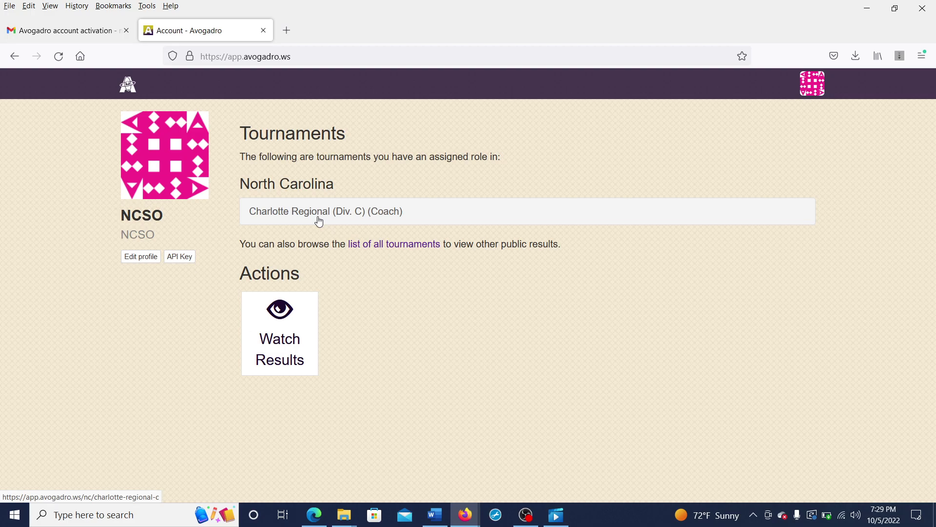
Step: Look through the Edit User Account form without changes, then go back to the Account page
left_click(127, 260)
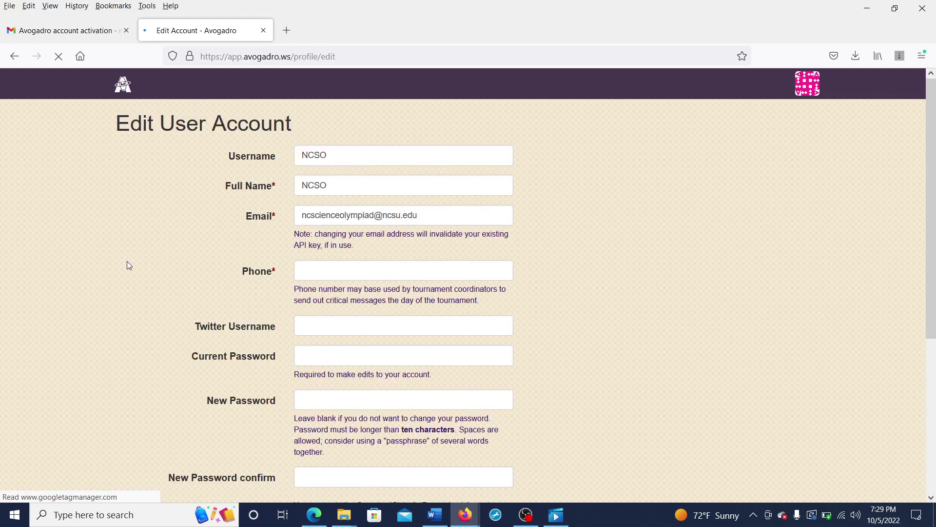
scroll(595, 243, "down", 1)
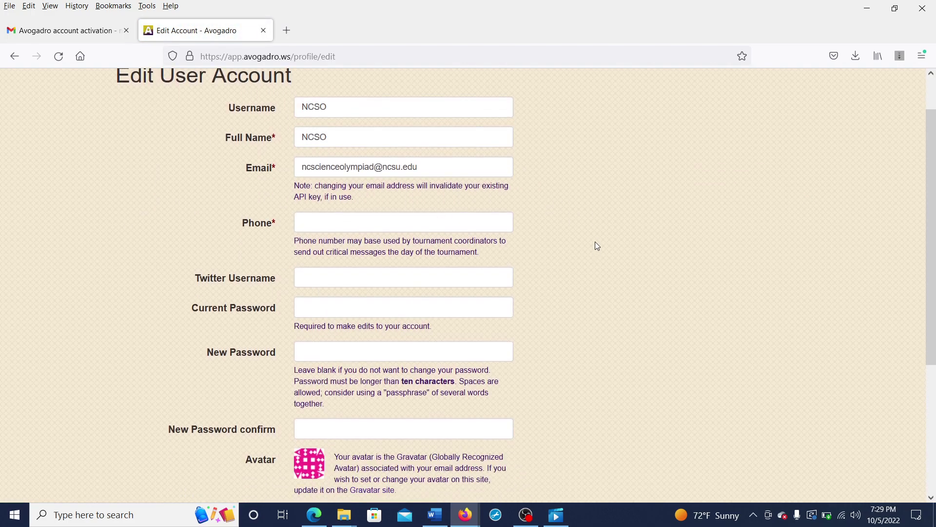
scroll(595, 242, "up", 1)
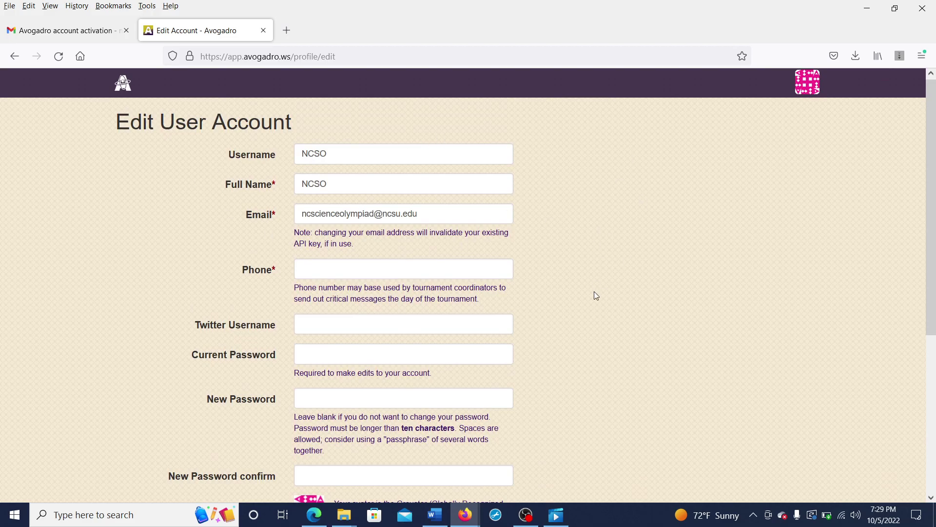
scroll(595, 295, "down", 2)
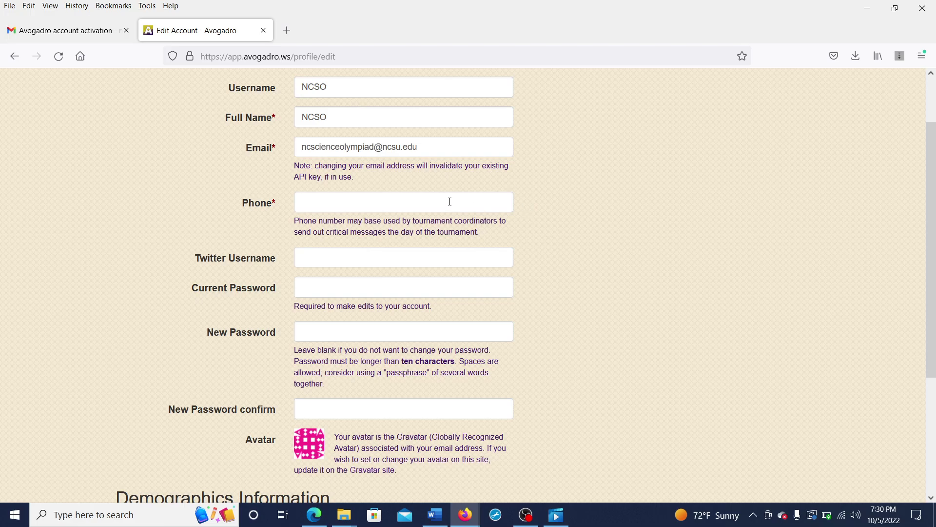
scroll(516, 239, "down", 3)
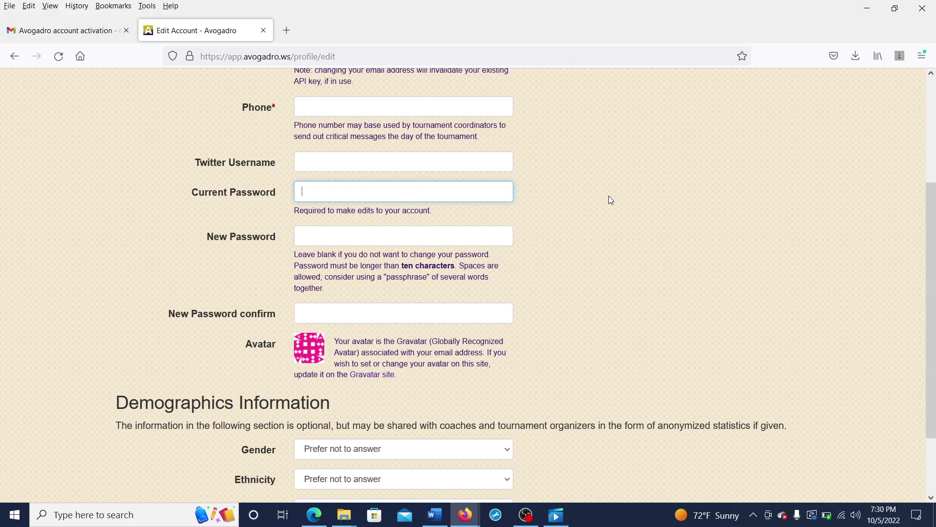
scroll(610, 199, "down", 2)
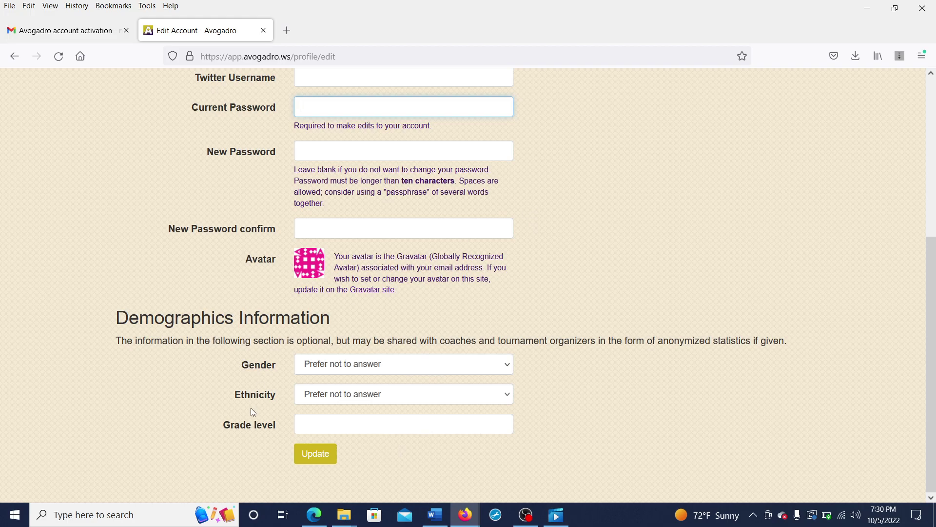
scroll(295, 222, "up", 5)
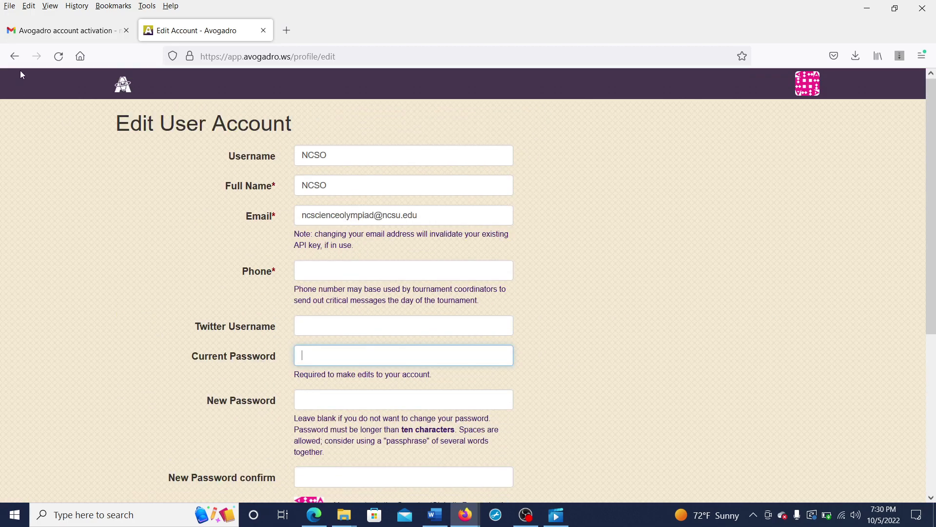
left_click(15, 56)
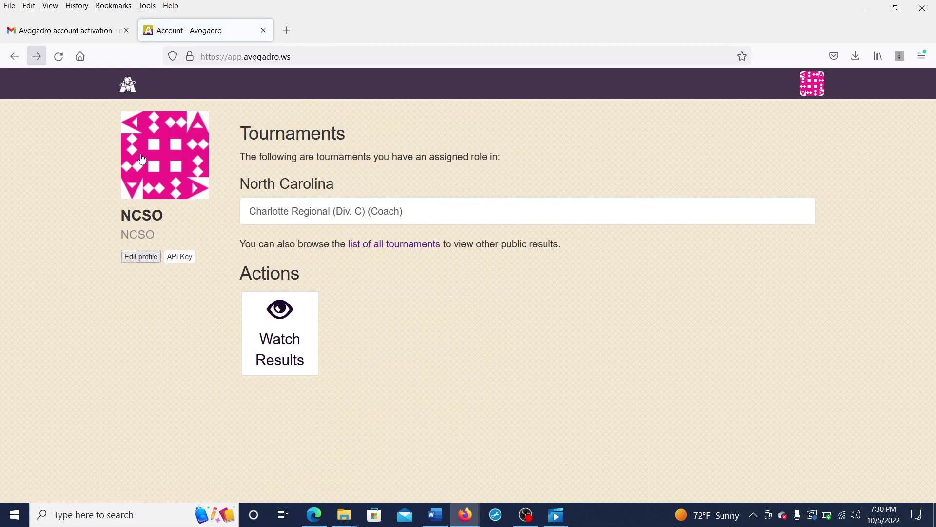
Step: Open the Charlotte Regional (Div. C) tournament home page from the Tournaments list
left_click(326, 224)
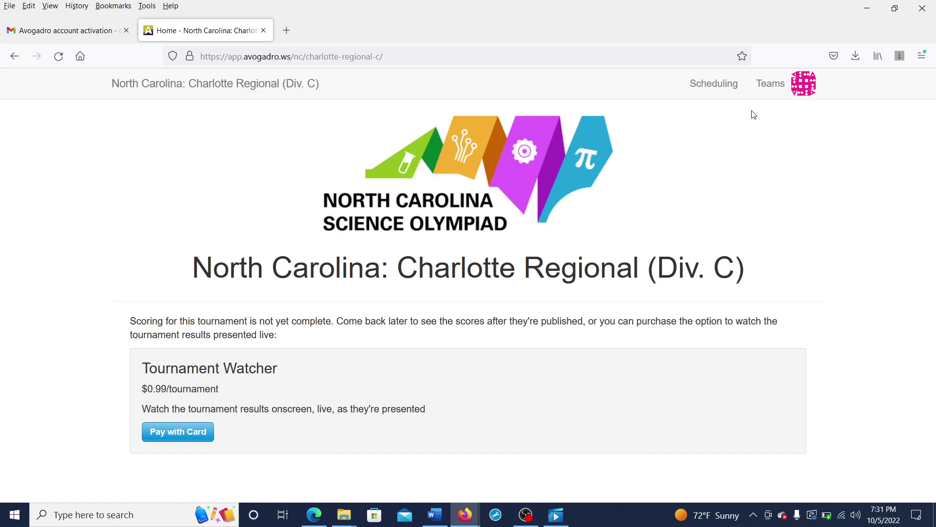
Step: Show the Tournament Teams list containing Test JV1 and Test
left_click(771, 94)
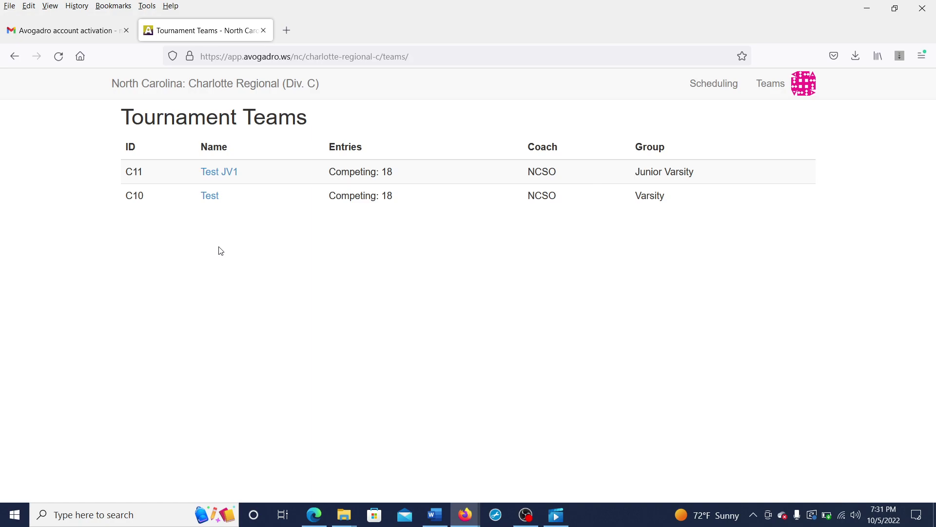
Step: Open team Test and review its ID C10, name, Varsity group and coach name
left_click(215, 197)
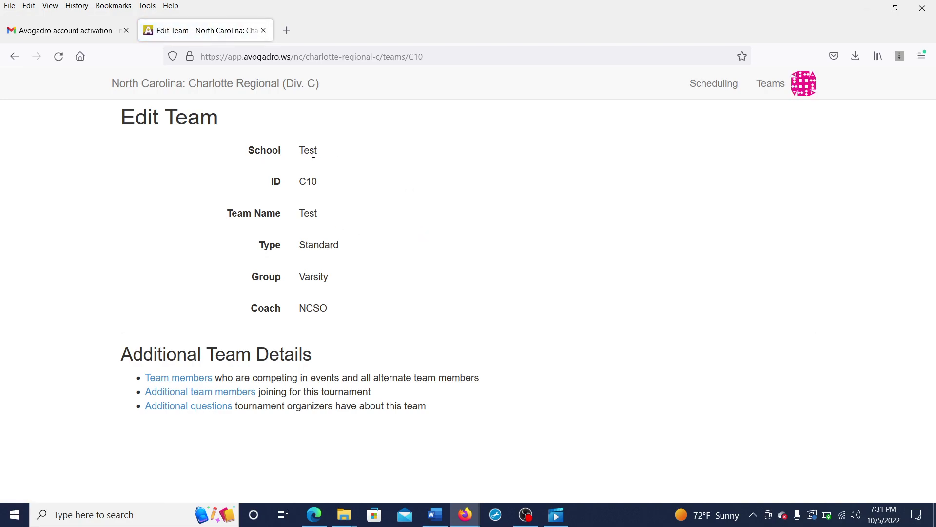
left_click_drag(301, 181, 320, 184)
left_click(326, 186)
left_click_drag(299, 213, 318, 215)
left_click(325, 218)
left_click_drag(302, 276, 328, 277)
left_click(331, 278)
left_click_drag(299, 308, 333, 306)
left_click(336, 307)
double_click(317, 186)
left_click(325, 186)
Step: Open the Team members roster and enter 'test kid' in the Add Team Member box
left_click(205, 379)
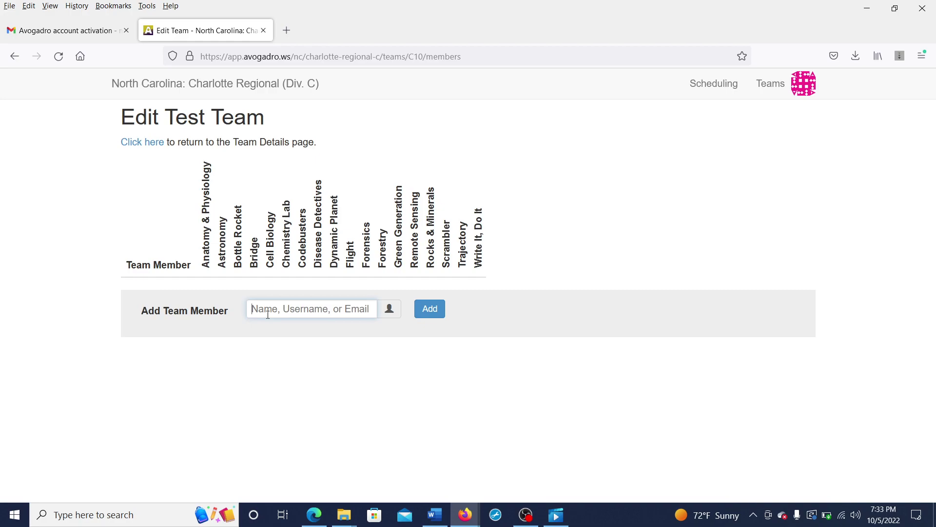
type("test.ki")
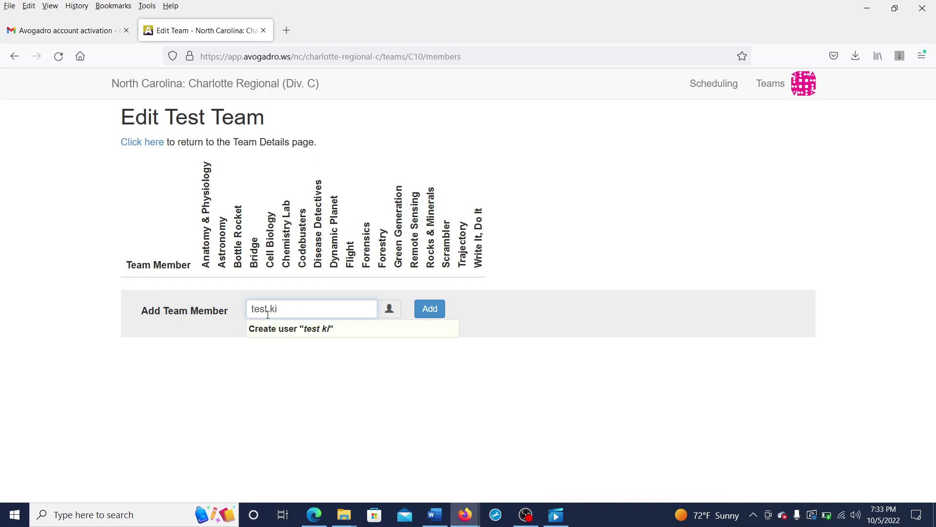
type("d")
key("BackSpace")
key("BackSpace")
key("BackSpace")
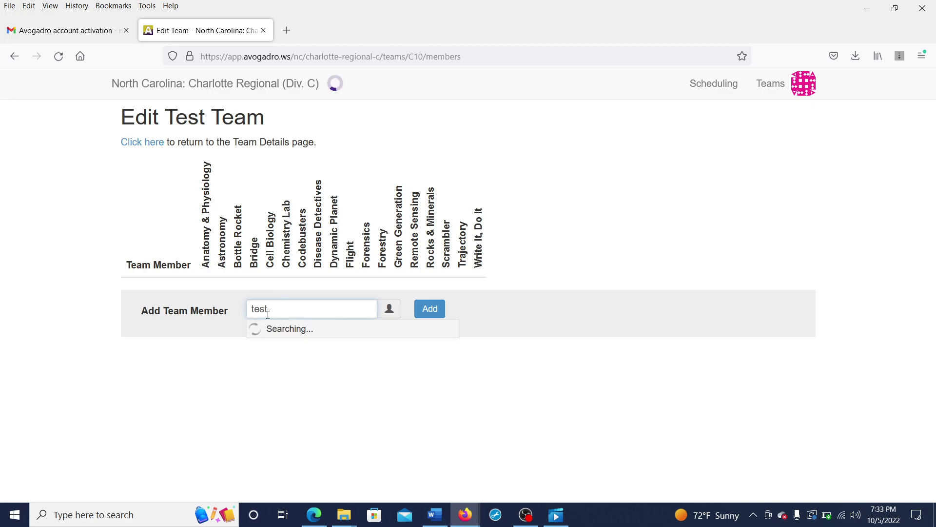
type("kid")
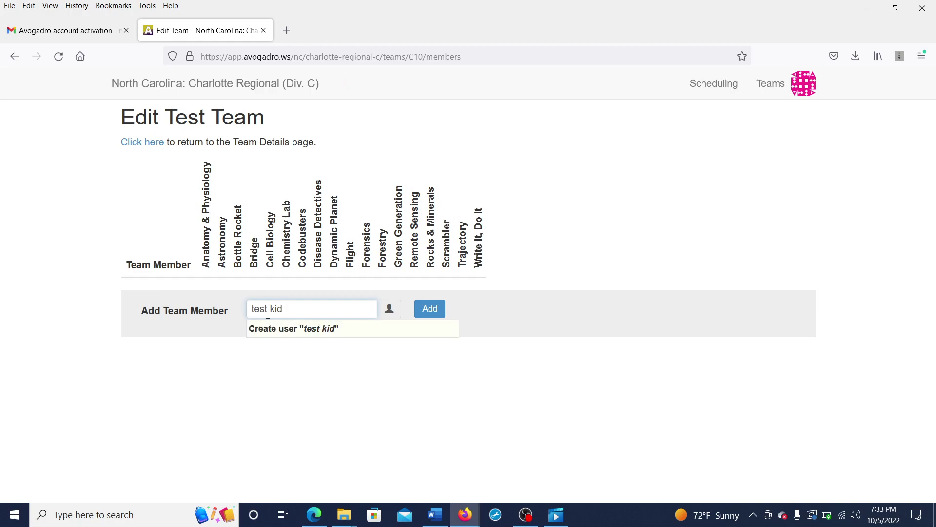
Step: Register 'test kid' as a new user, then select and add them to the Test roster
left_click(288, 337)
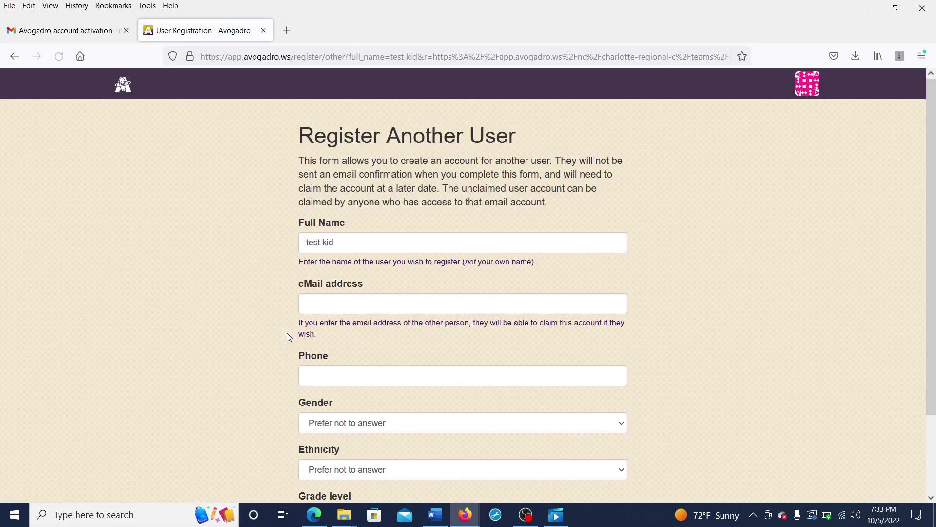
scroll(236, 289, "down", 2)
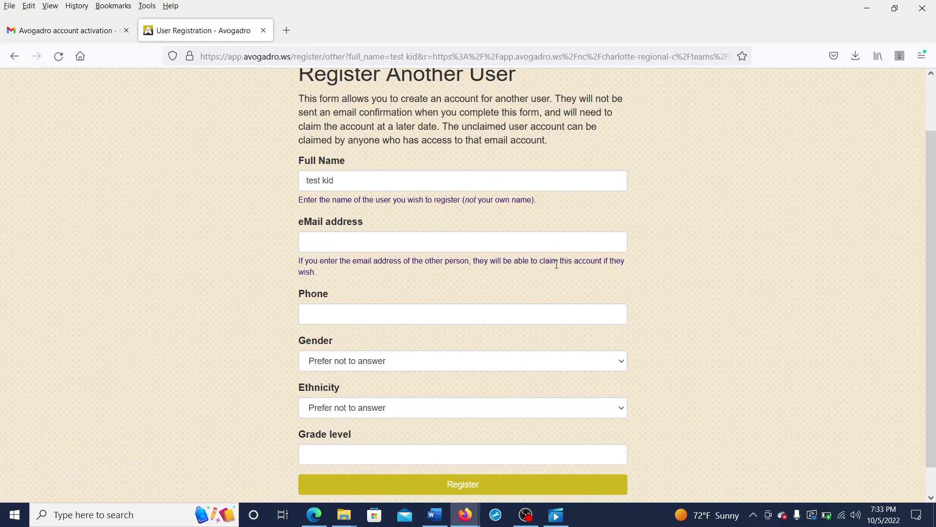
scroll(601, 201, "down", 1)
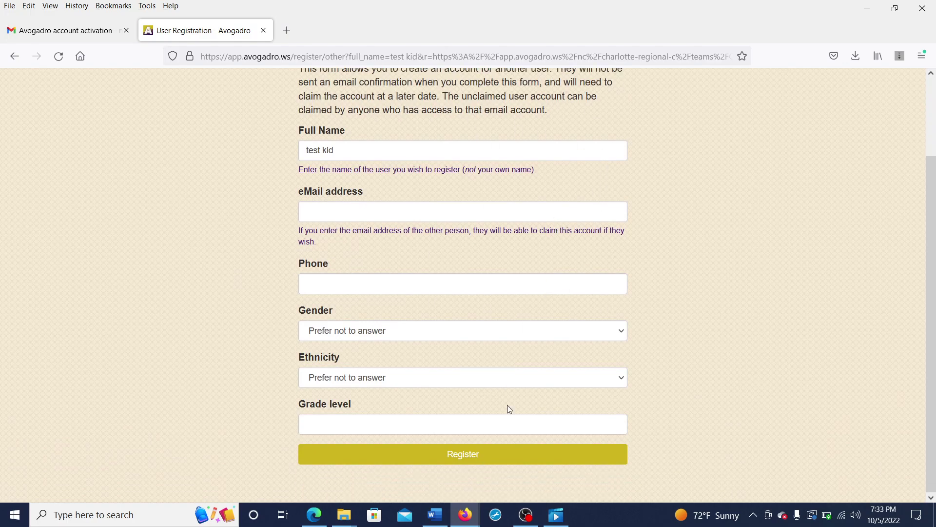
left_click(438, 460)
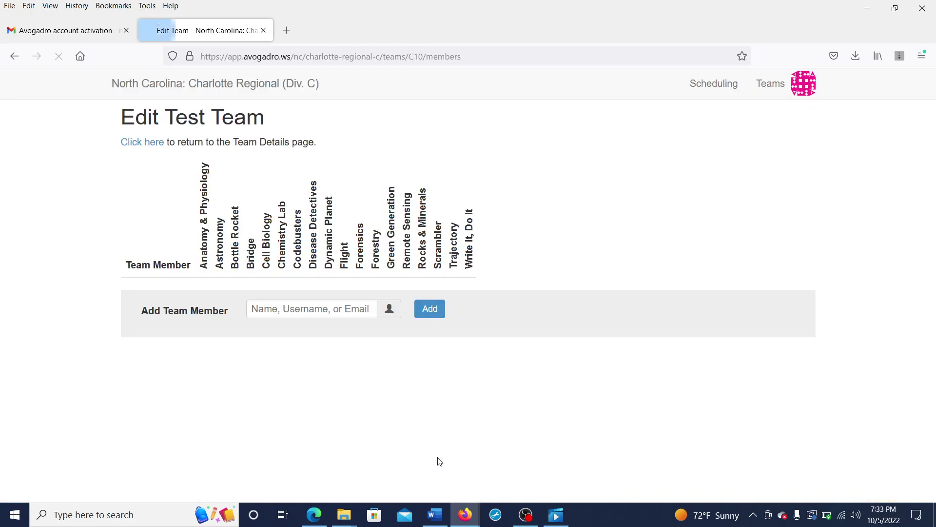
left_click(293, 305)
type("test kid")
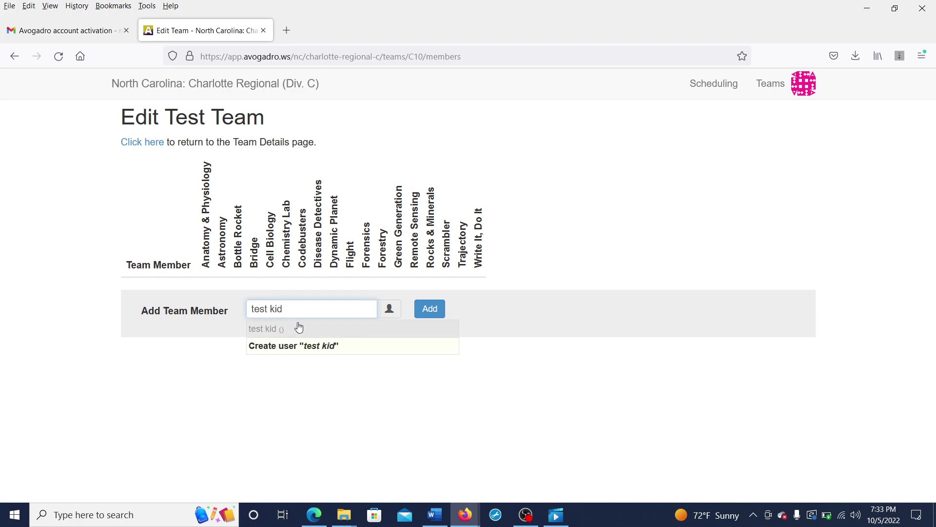
left_click(299, 329)
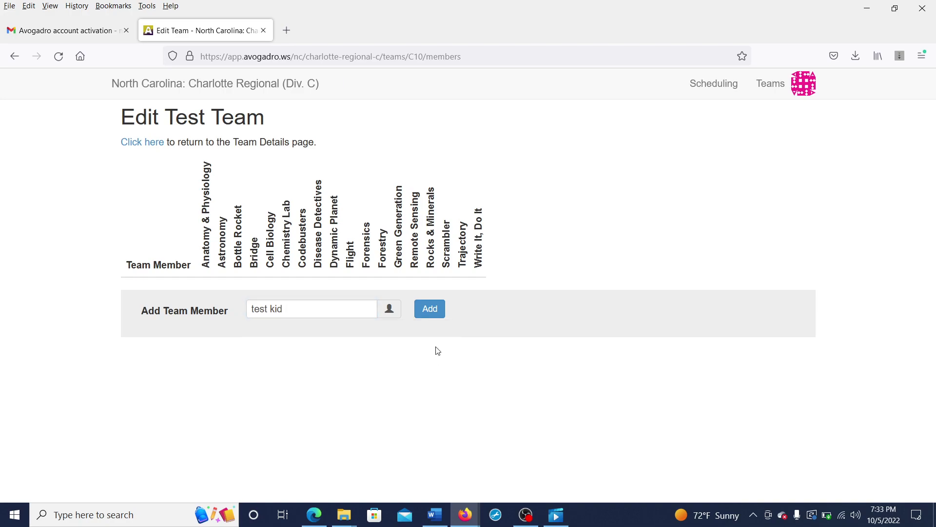
left_click(435, 317)
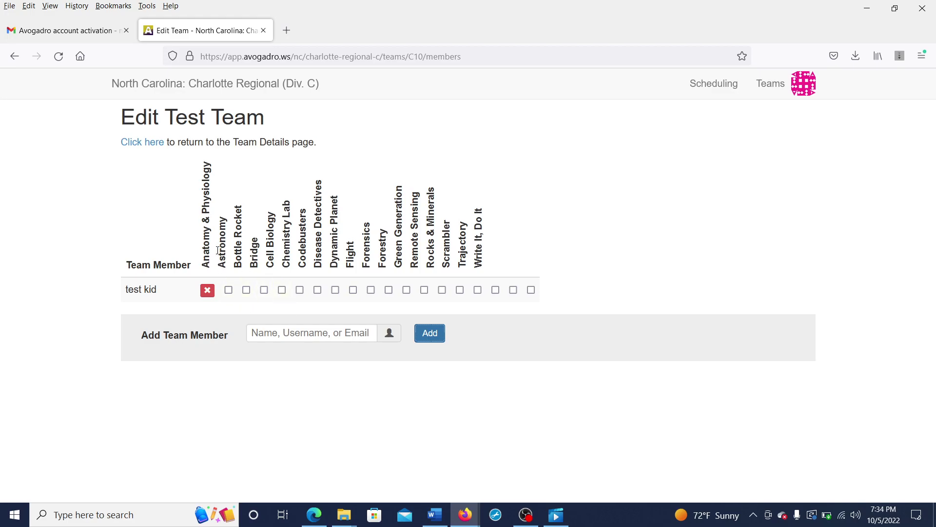
Step: Enter the existing team member in Astronomy, Dynamic Planet and Flight
left_click(232, 294)
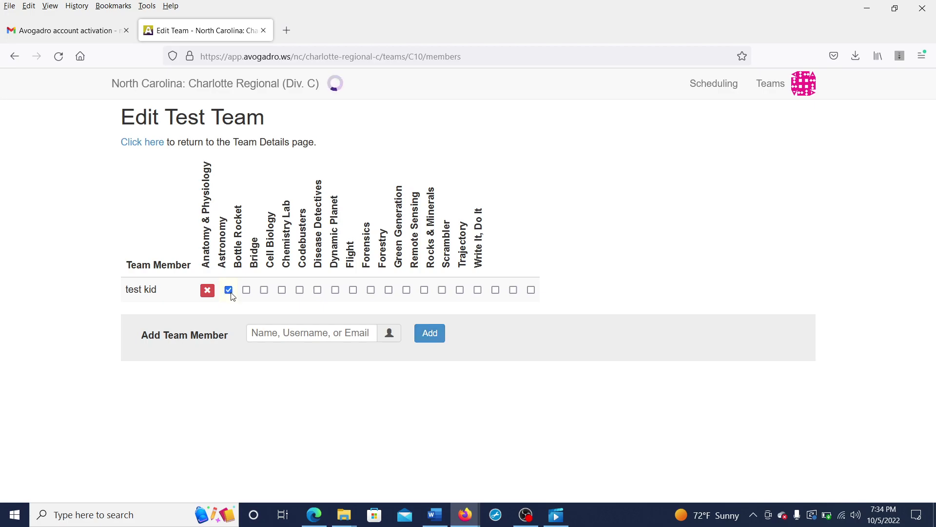
left_click(334, 293)
left_click(353, 291)
Step: Search for the second student by name and add them to the Test team
left_click(329, 332)
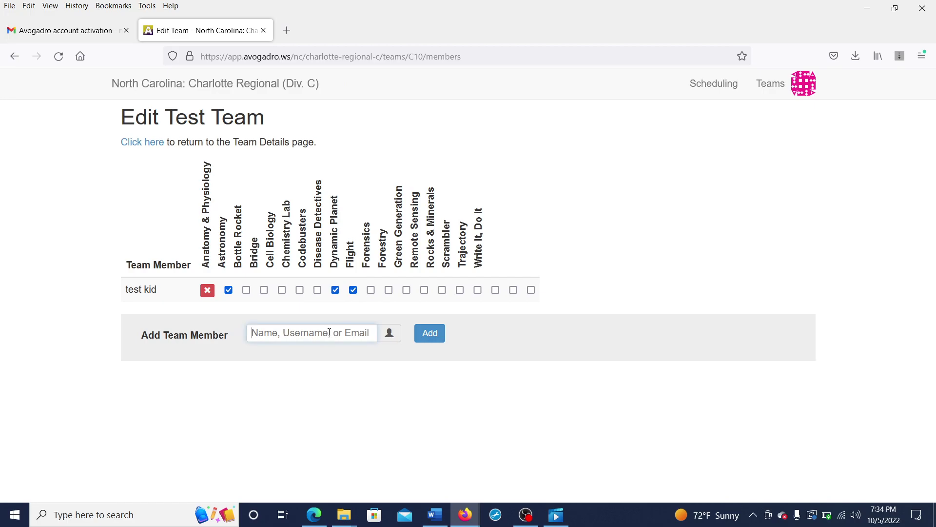
type("qu")
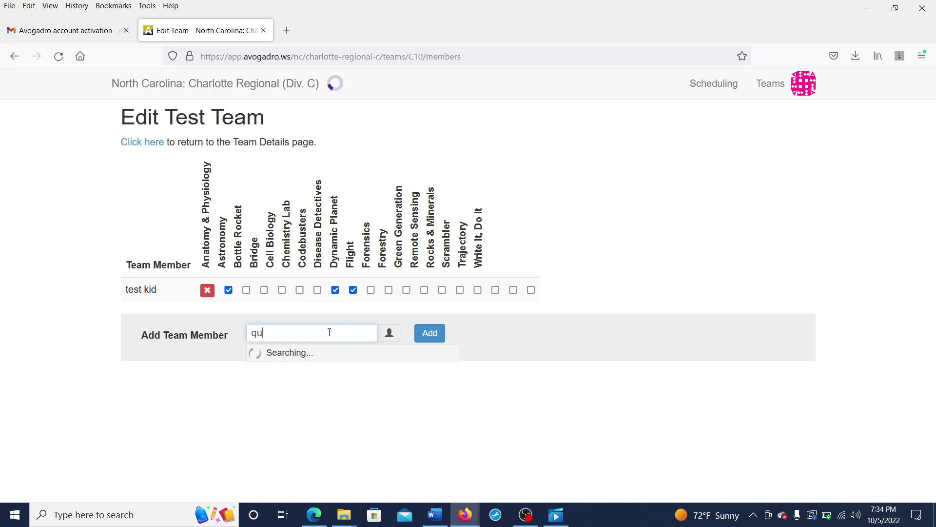
type("iz")
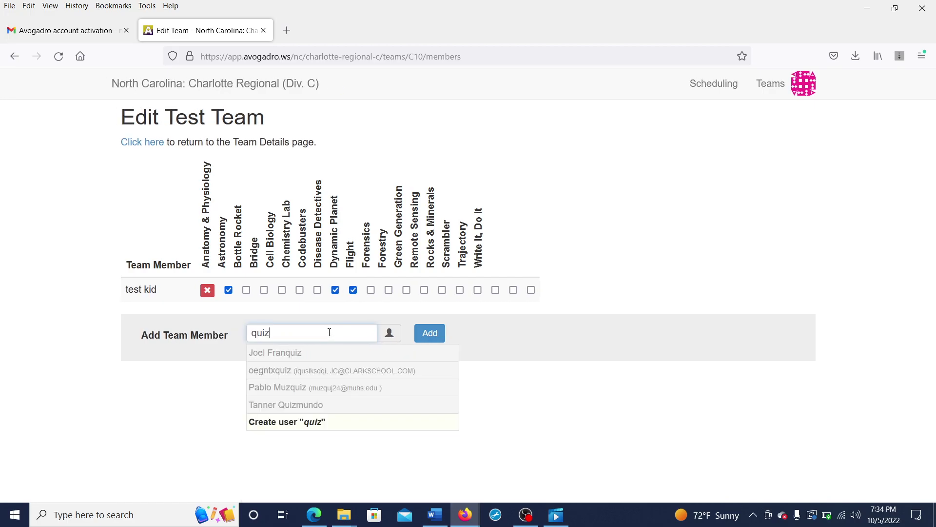
key("BackSpace")
key("BackSpace")
key("BackSpace")
key("BackSpace")
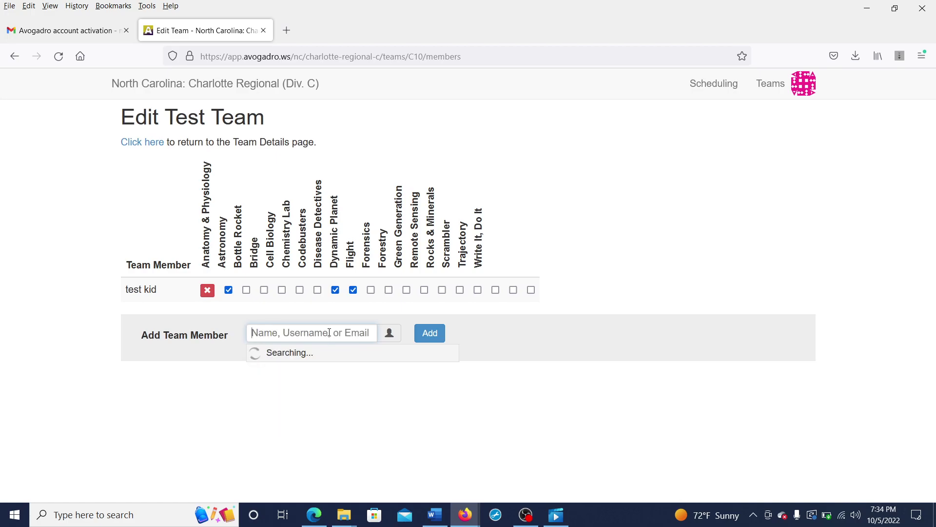
type("exa")
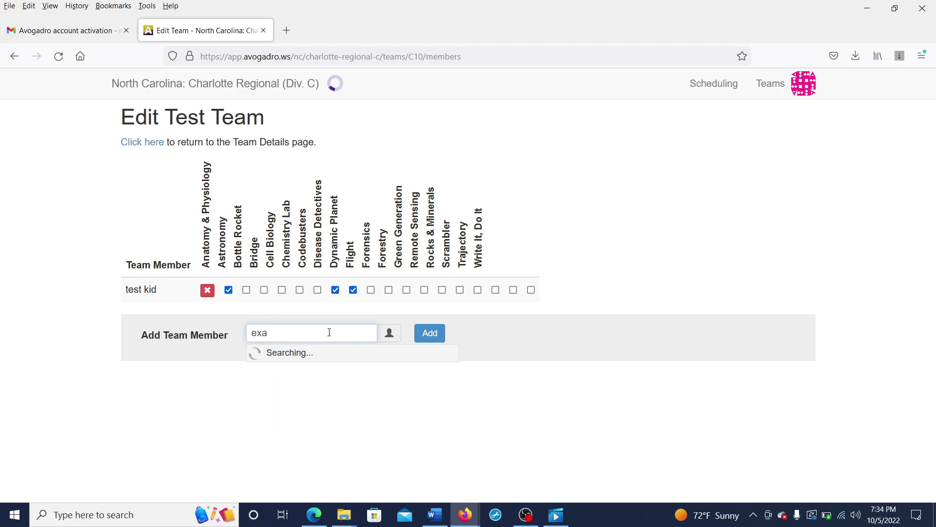
type("mple")
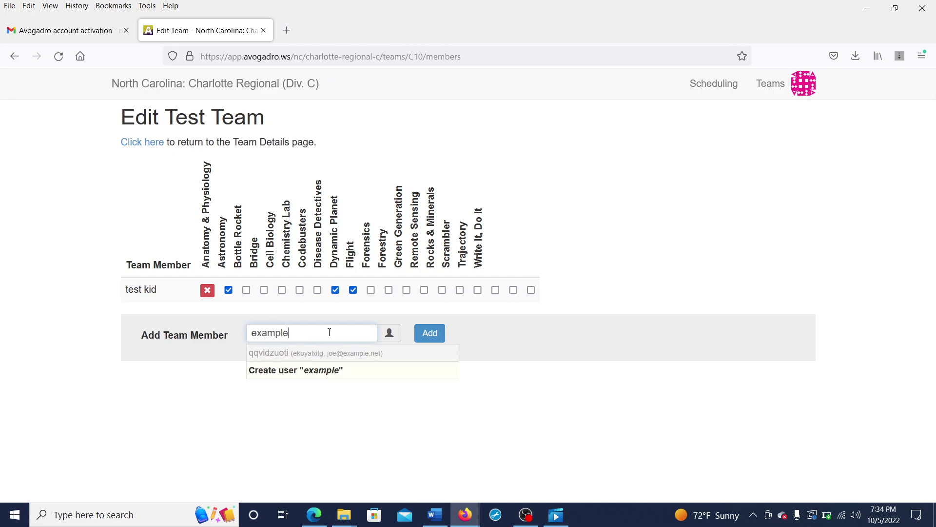
left_click(330, 352)
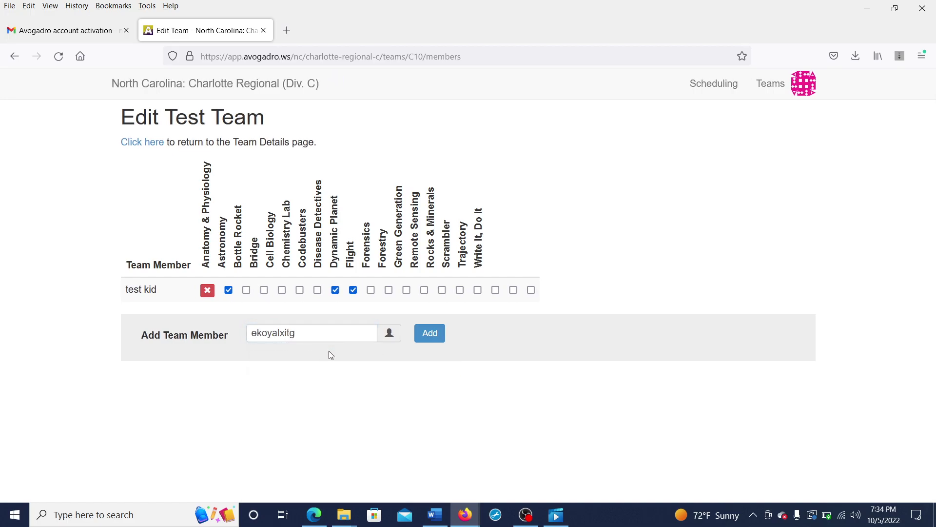
left_click(430, 338)
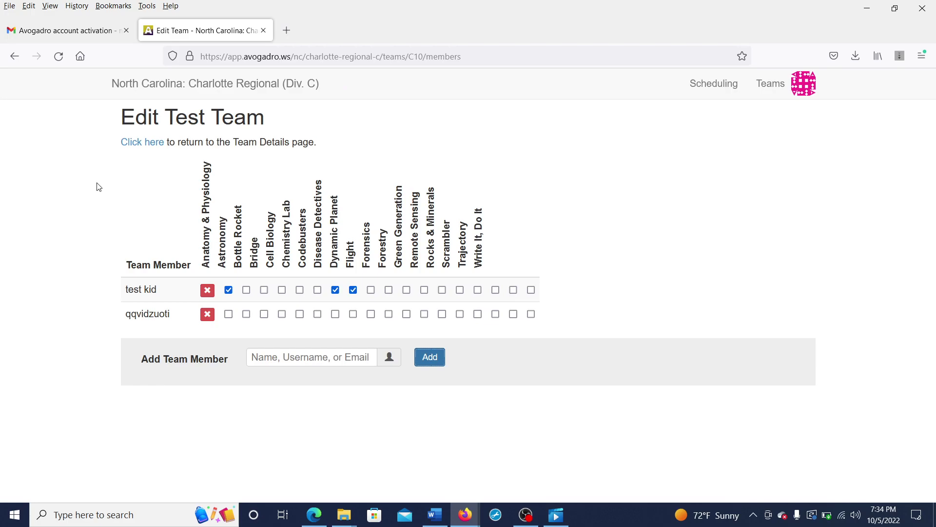
Step: Enter the new member in Astronomy, Bottle Rocket and Flight
left_click(244, 321)
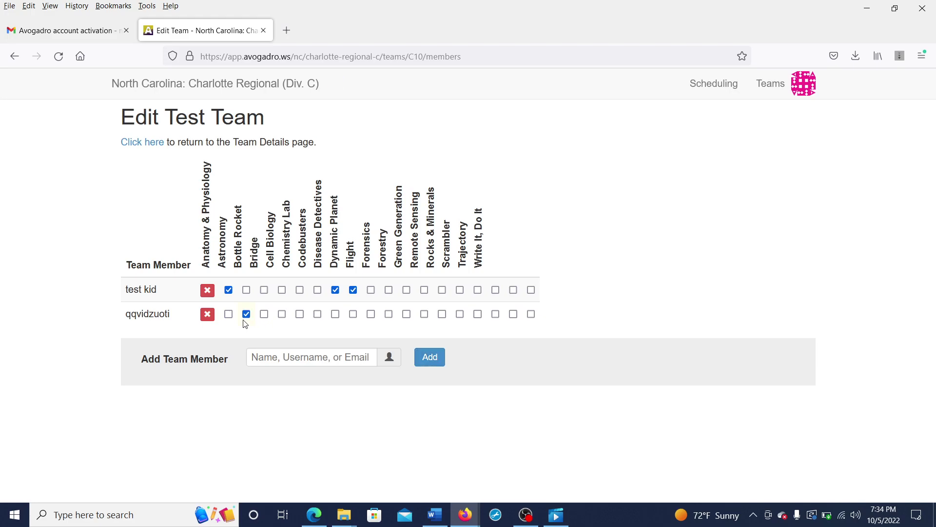
left_click(264, 318)
left_click(388, 314)
Step: Return from the member roster to the Test team's details page
left_click(152, 142)
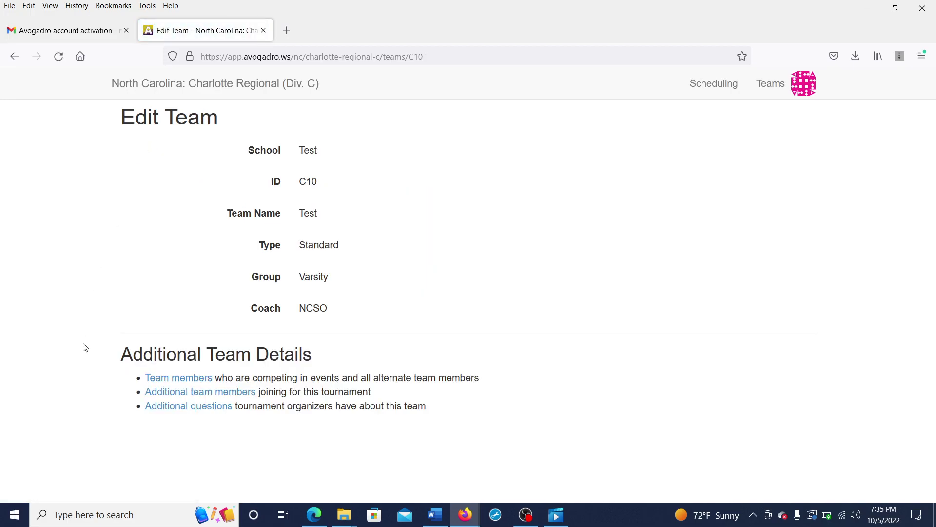
left_click(212, 395)
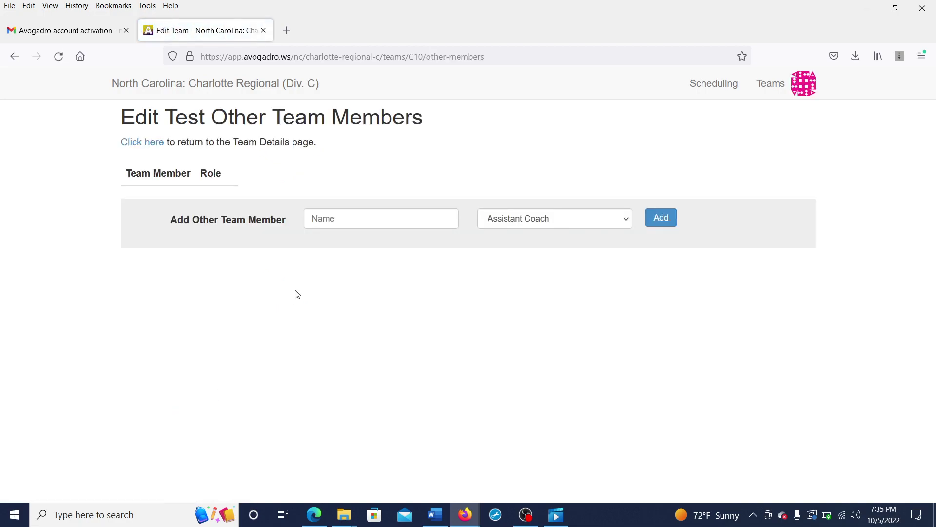
left_click(347, 220)
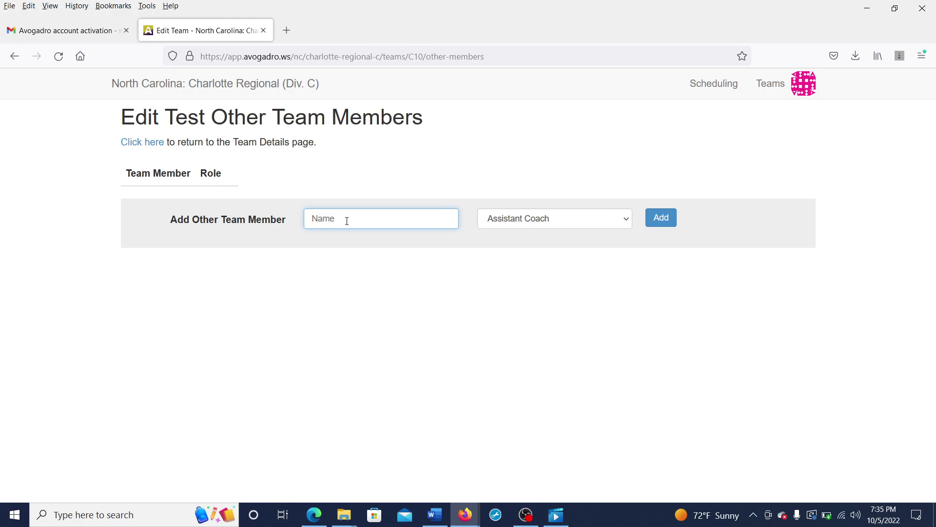
type("Amit")
left_click(659, 220)
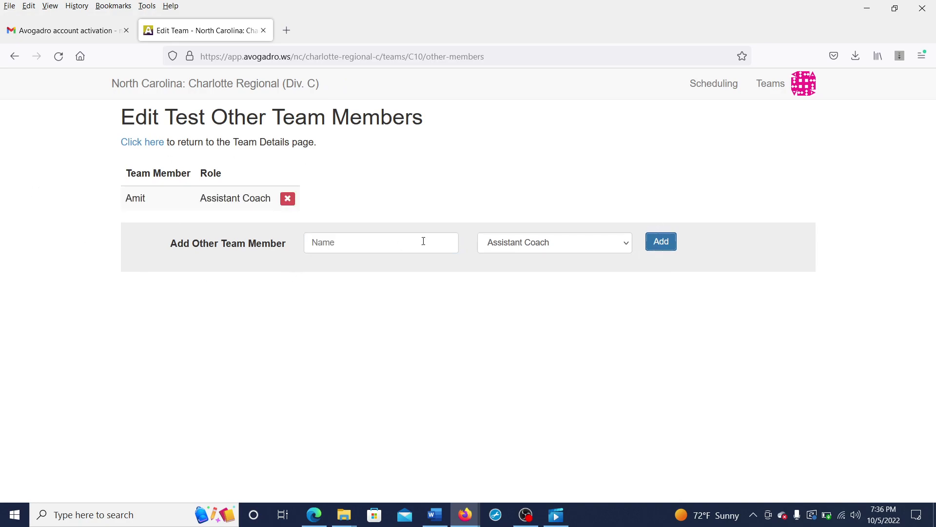
left_click(493, 248)
left_click(494, 248)
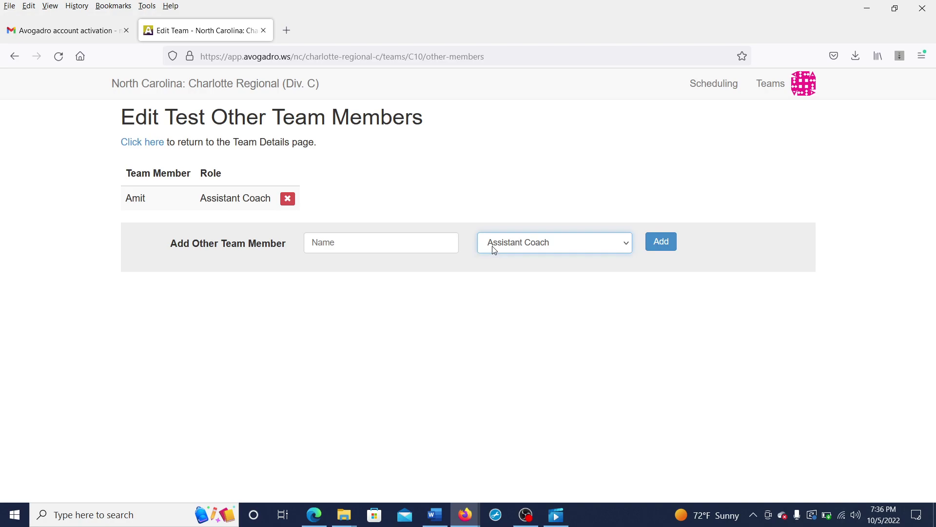
left_click(286, 199)
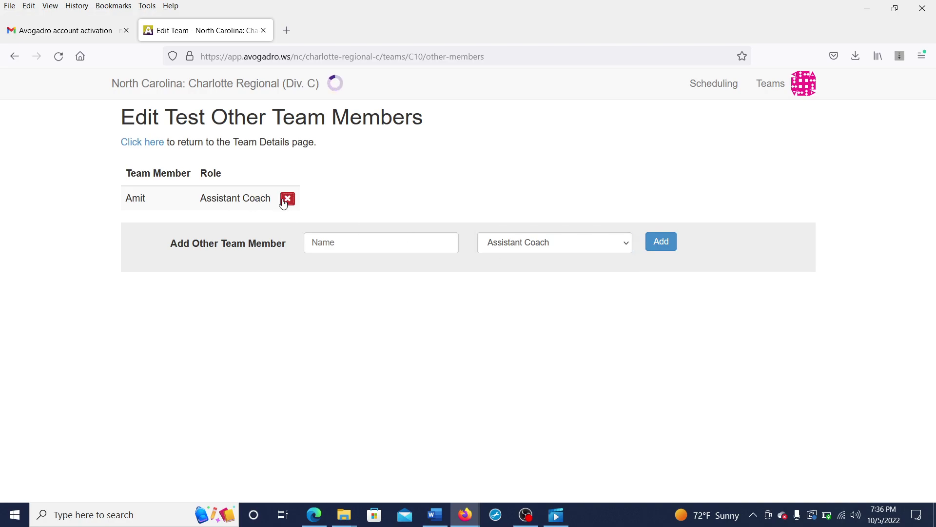
left_click(155, 146)
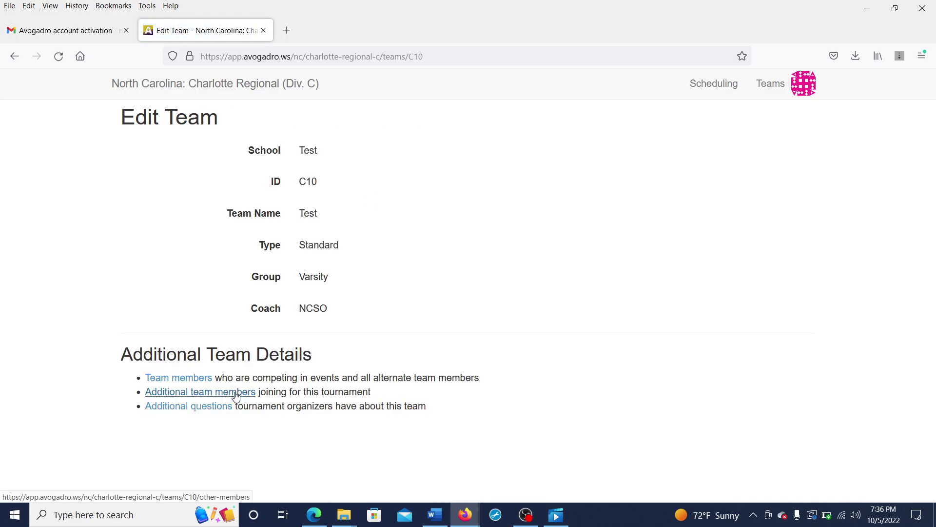
left_click(191, 382)
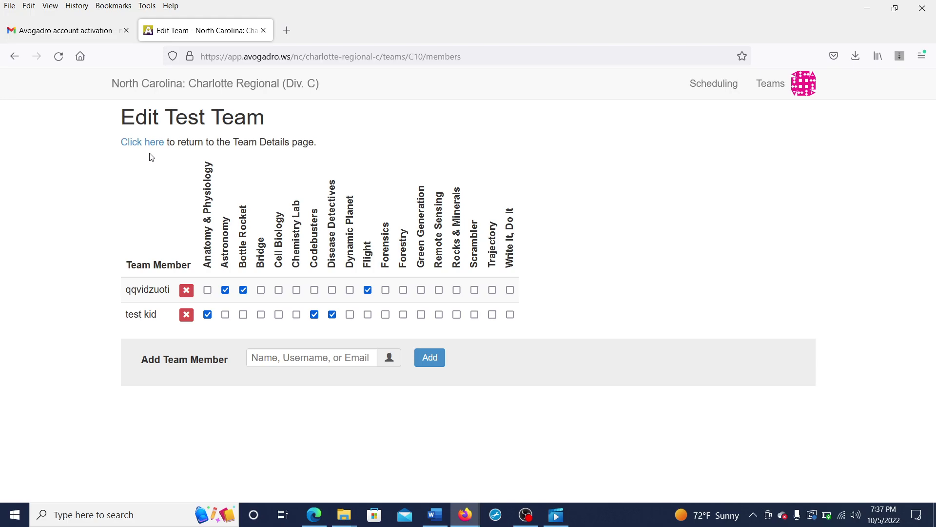
left_click(149, 143)
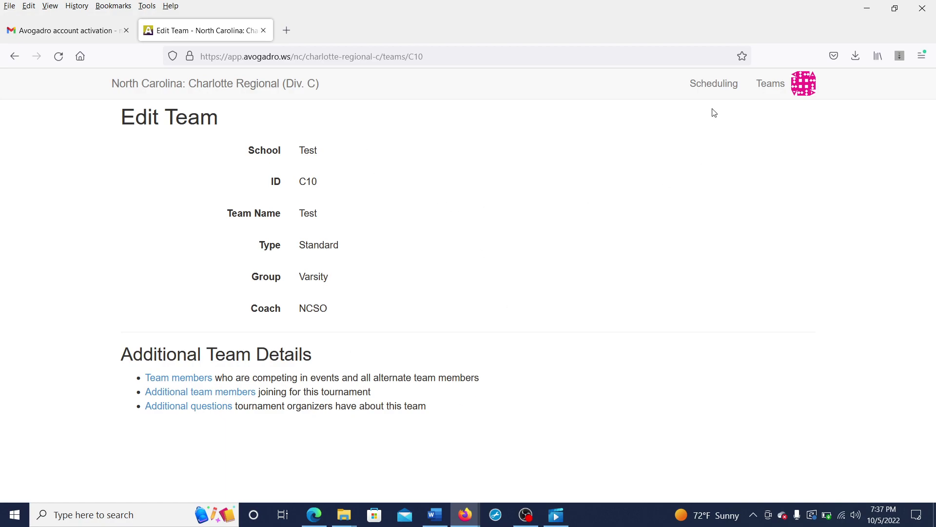
Step: Go through Scheduling and Teams to Test JV1's team member and event roster
left_click(714, 94)
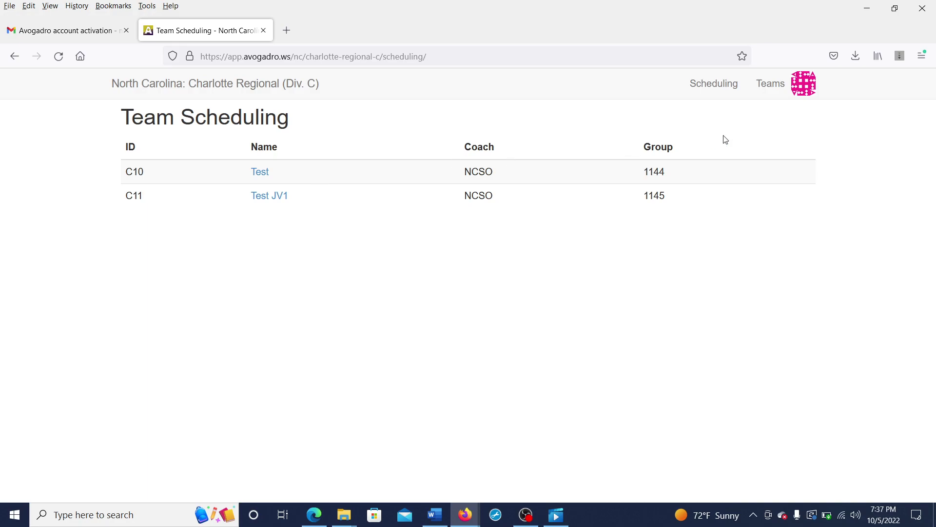
left_click(765, 85)
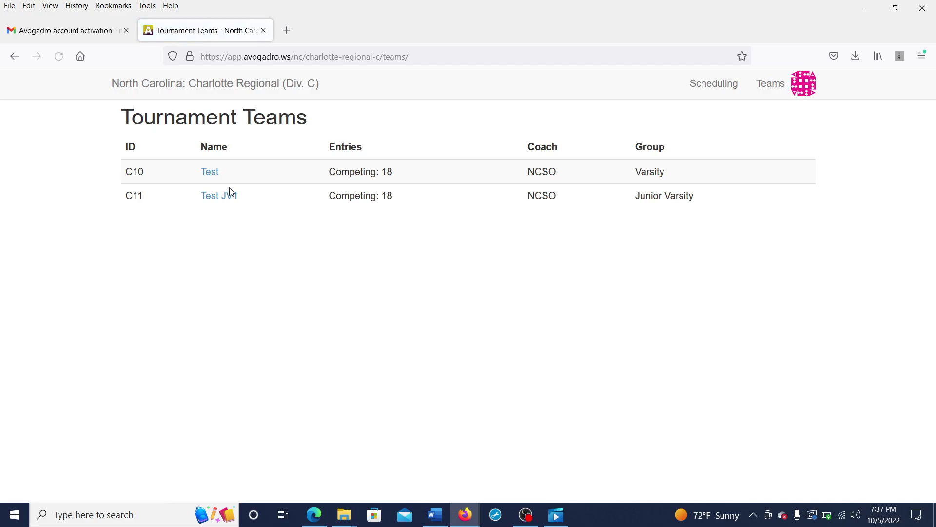
left_click(229, 198)
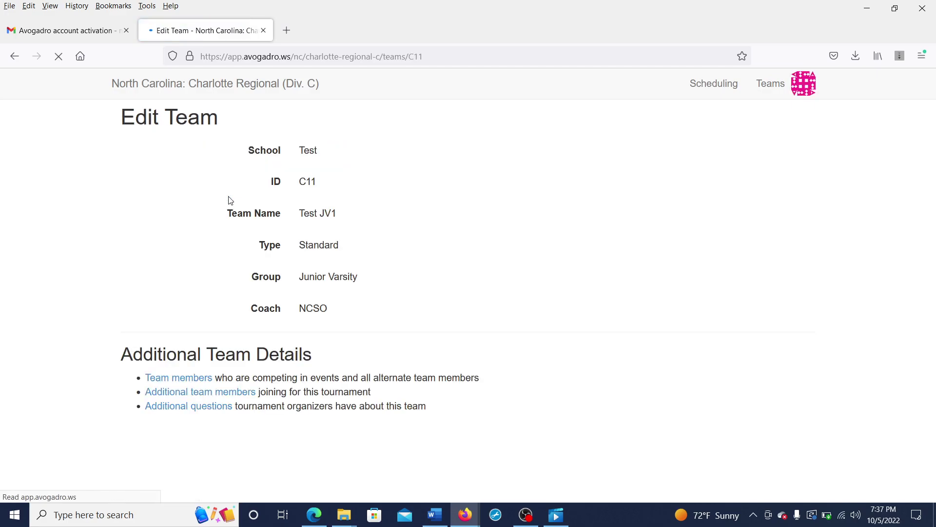
left_click(199, 379)
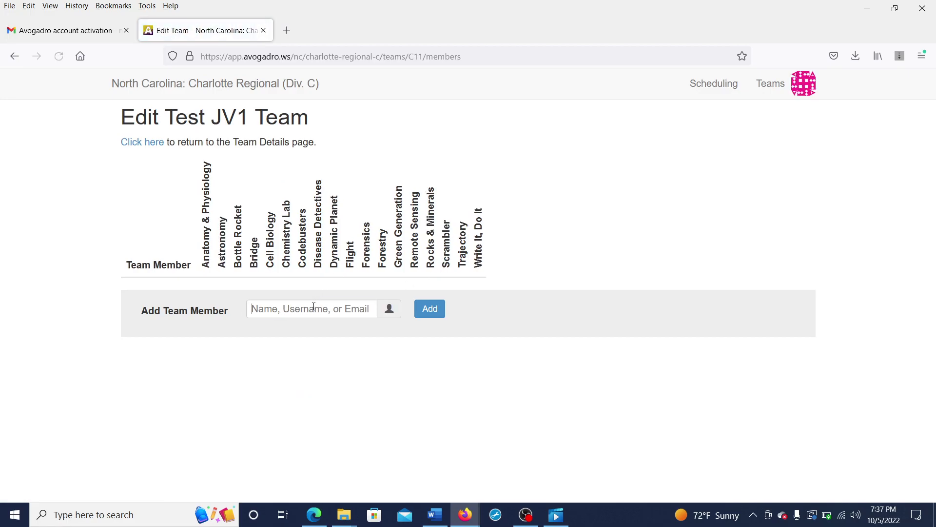
Step: Register the student as a new user after the member search finds no match
left_click(313, 307)
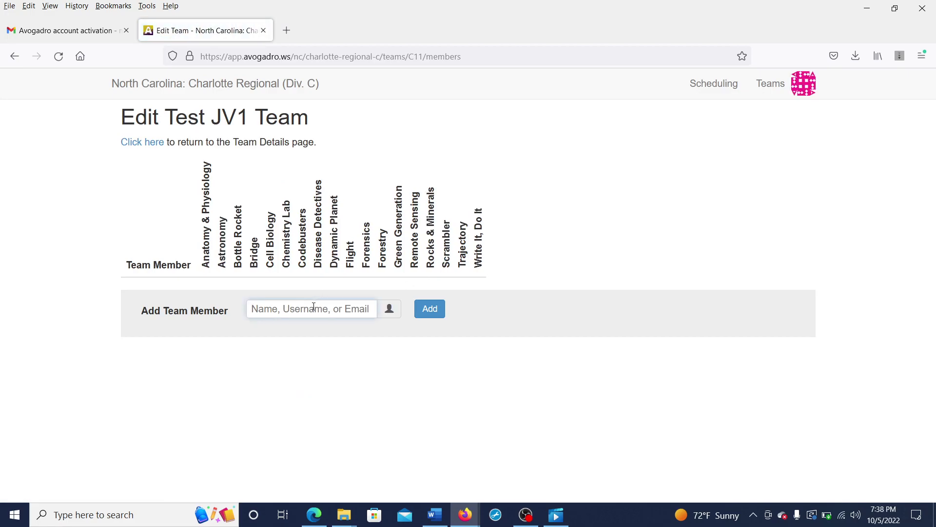
type("te")
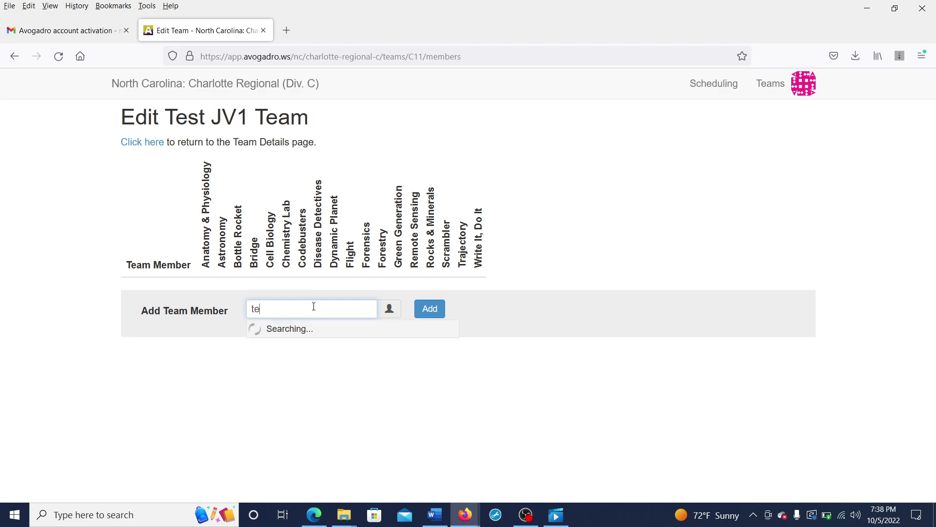
type("st kid")
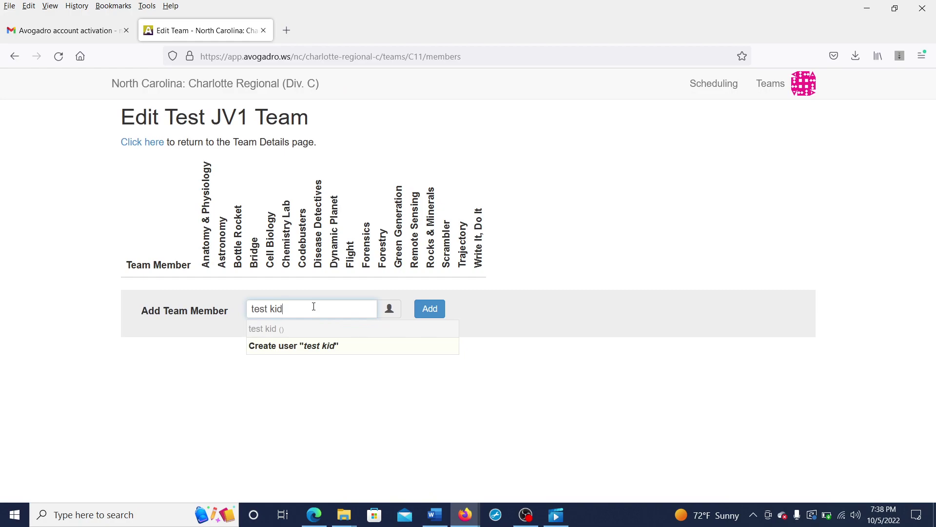
key("BackSpace")
key("BackSpace")
key("BackSpace")
key("BackSpace")
key("BackSpace")
key("BackSpace")
key("BackSpace")
key("BackSpace")
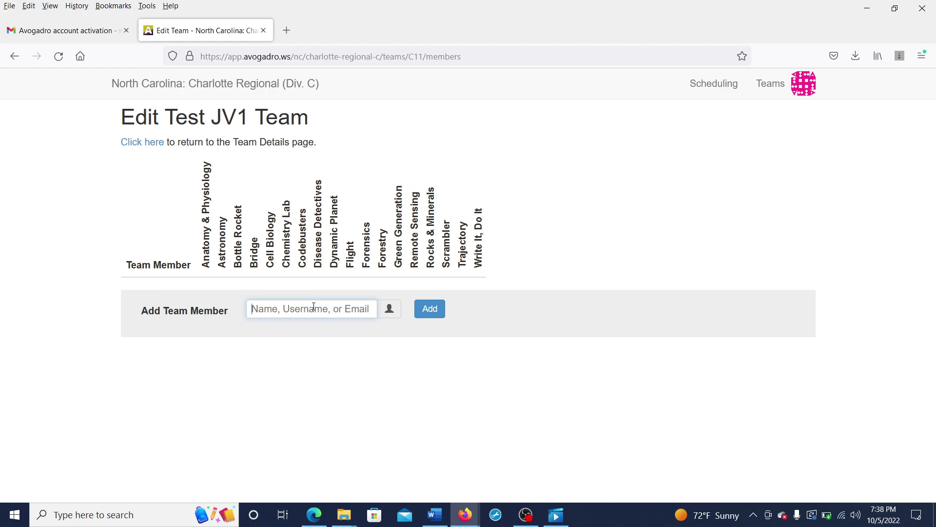
type("quiz t")
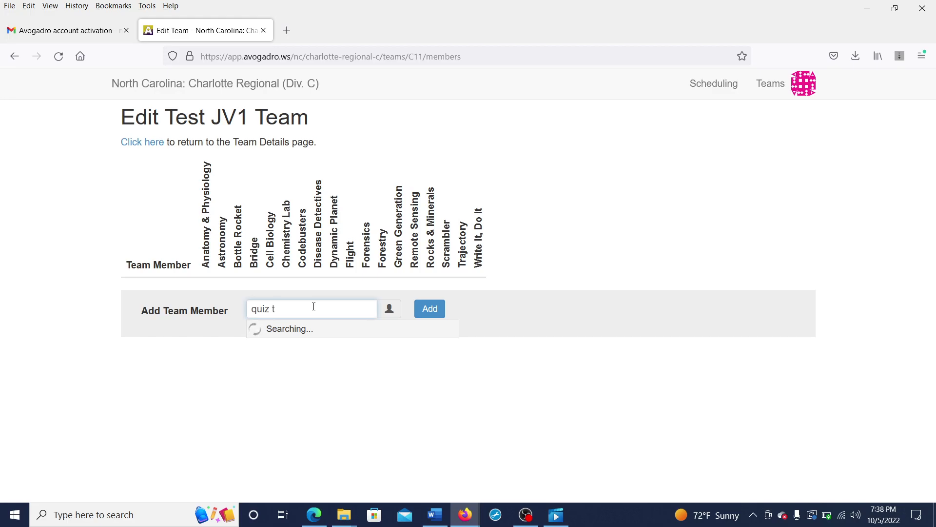
key("BackSpace")
type("kid")
left_click(317, 328)
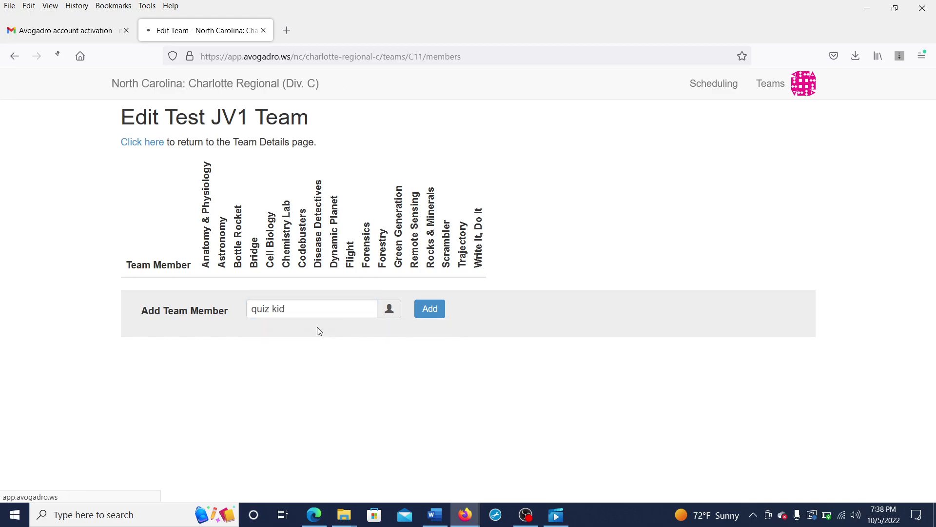
scroll(317, 327, "down", 2)
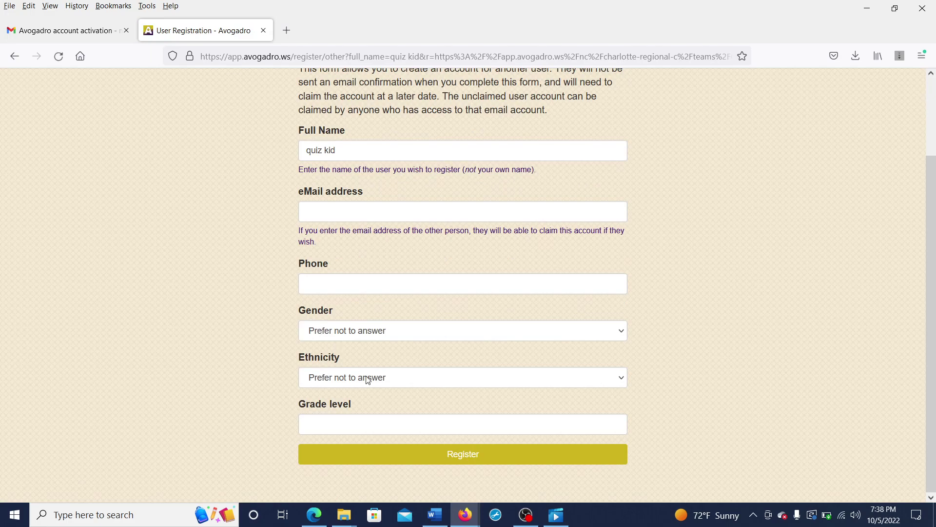
left_click(386, 464)
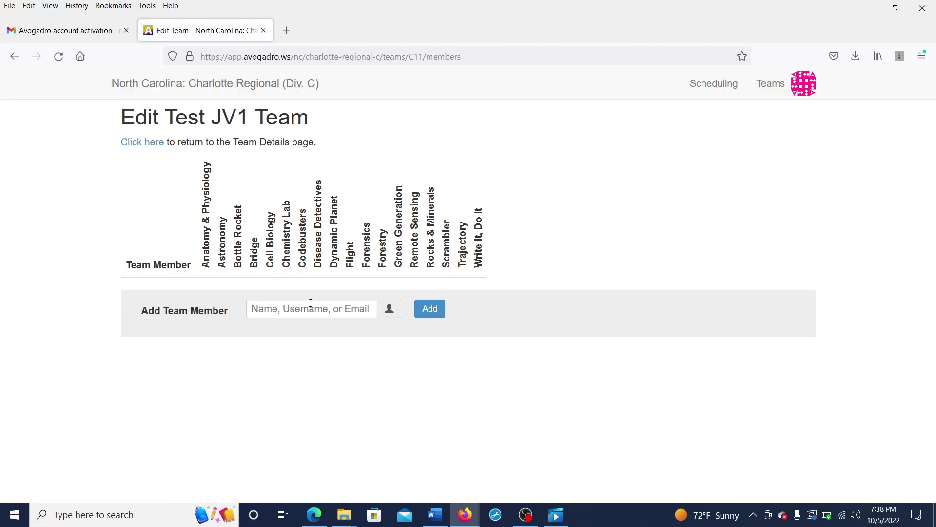
Step: Add the new student to Test JV1 and tick Disease Detectives and Dynamic Planet
left_click(311, 307)
type("quiz kid")
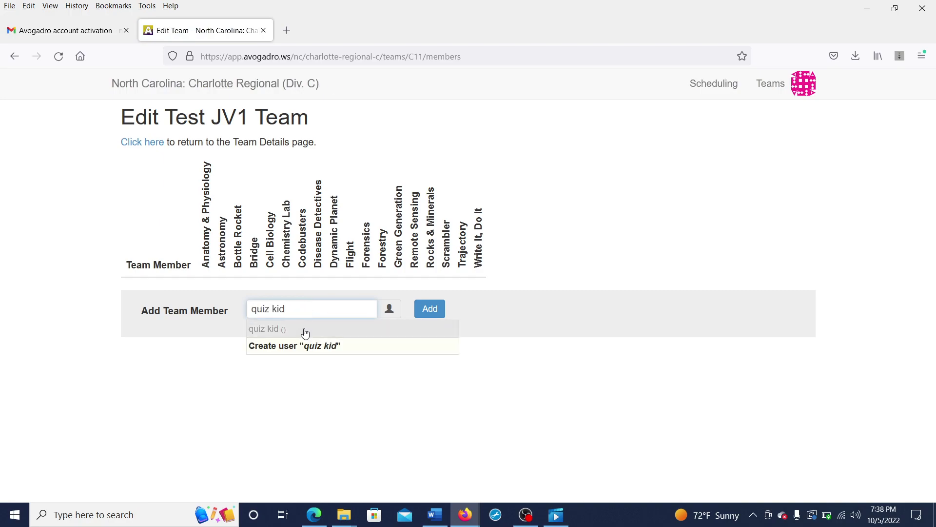
left_click(303, 330)
left_click(427, 312)
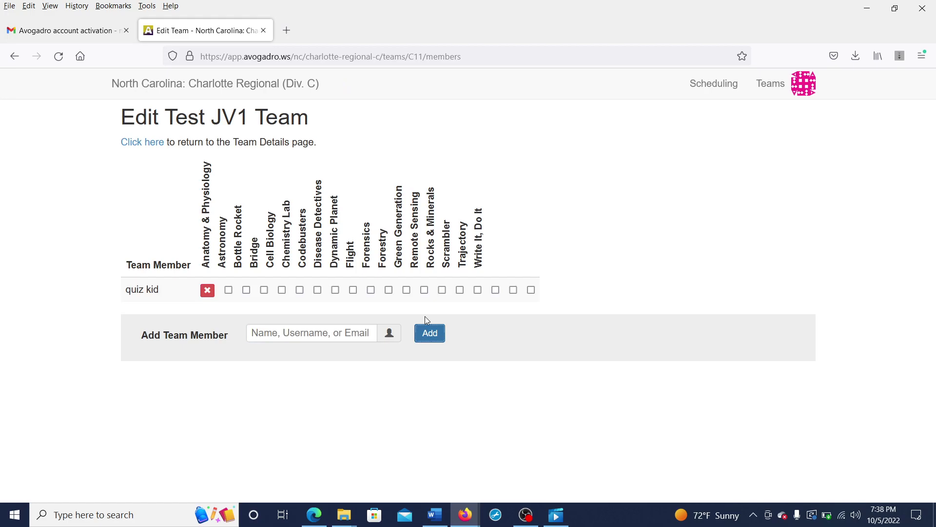
left_click(317, 290)
left_click(335, 290)
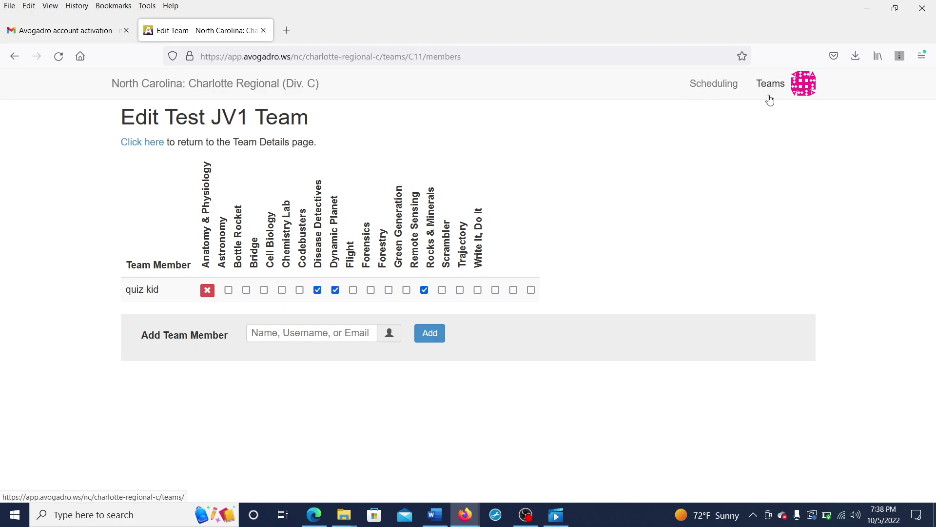
Step: Open team Test's self-scheduling page and browse its event time slots
left_click(736, 96)
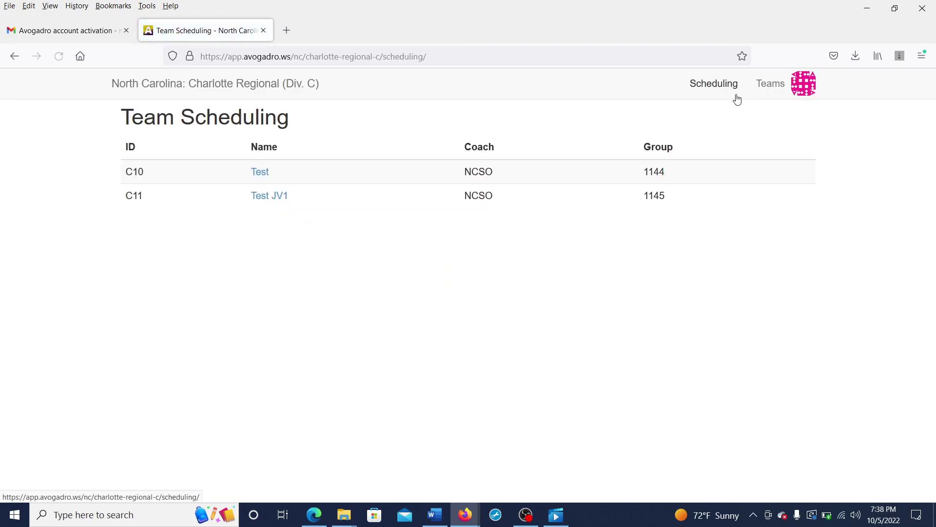
left_click(261, 171)
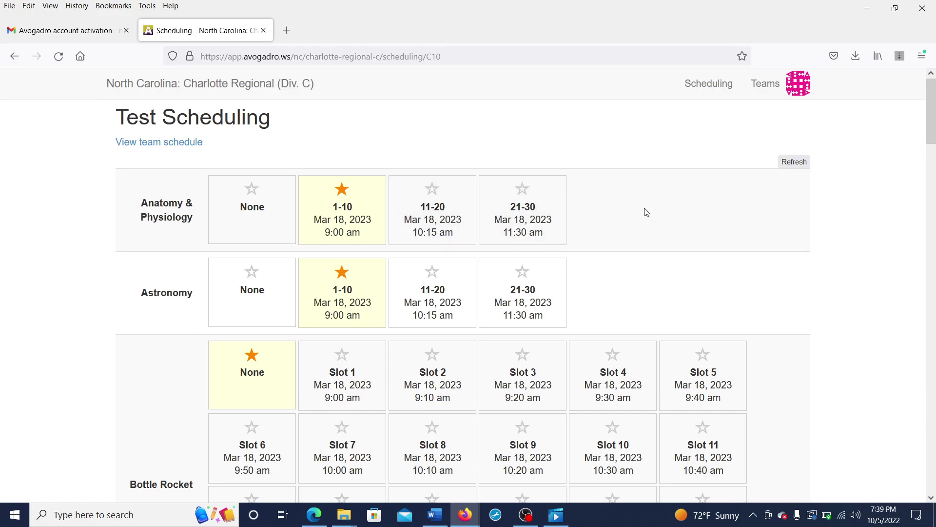
scroll(751, 234, "down", 18)
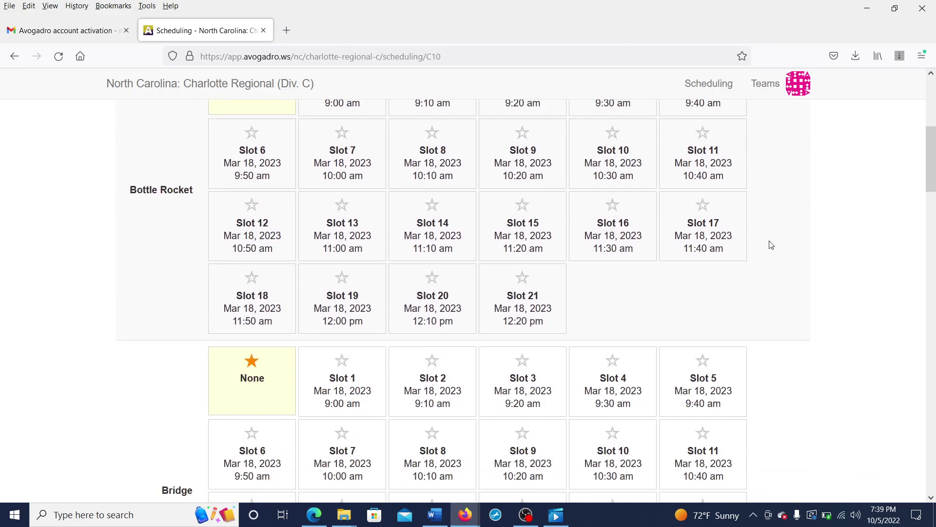
scroll(771, 245, "down", 20)
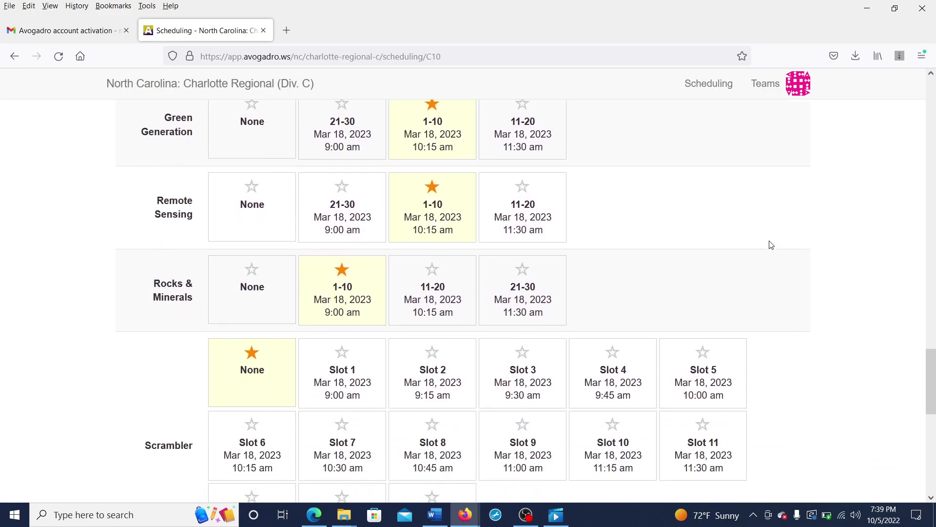
scroll(771, 244, "up", 20)
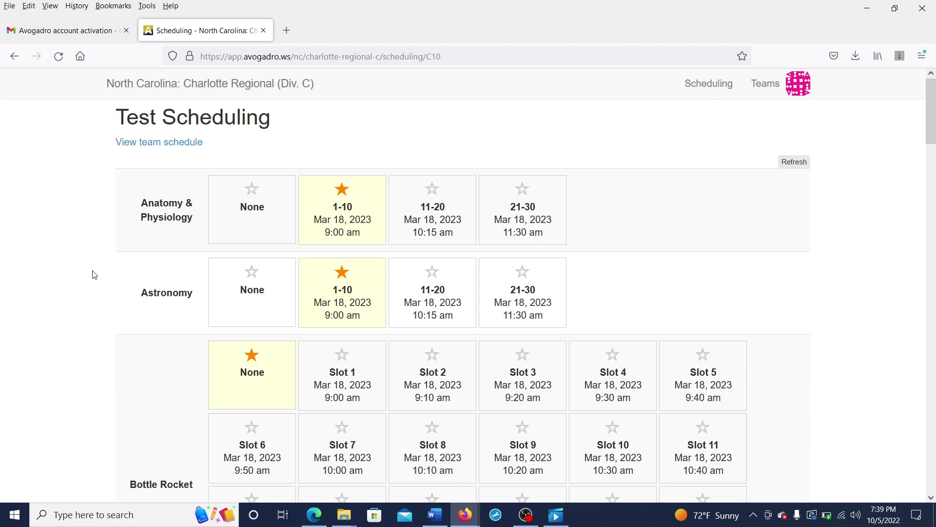
scroll(94, 275, "down", 5)
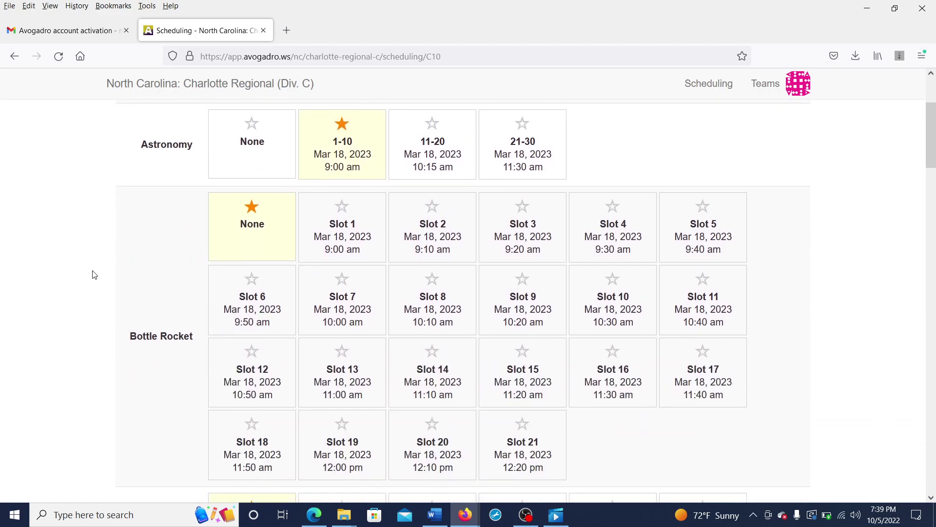
scroll(94, 275, "down", 1)
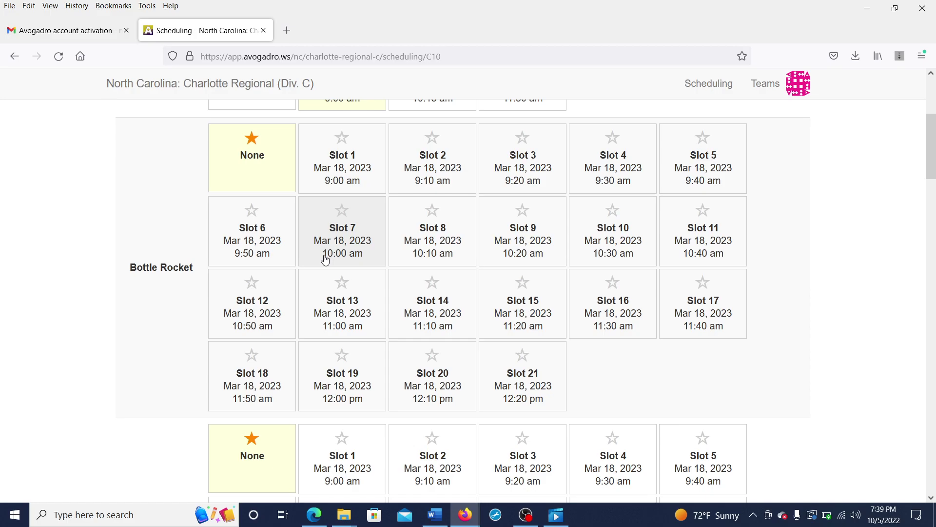
Step: Book team Test into Bottle Rocket Slot 8 and Bridge Slot 6
left_click(411, 263)
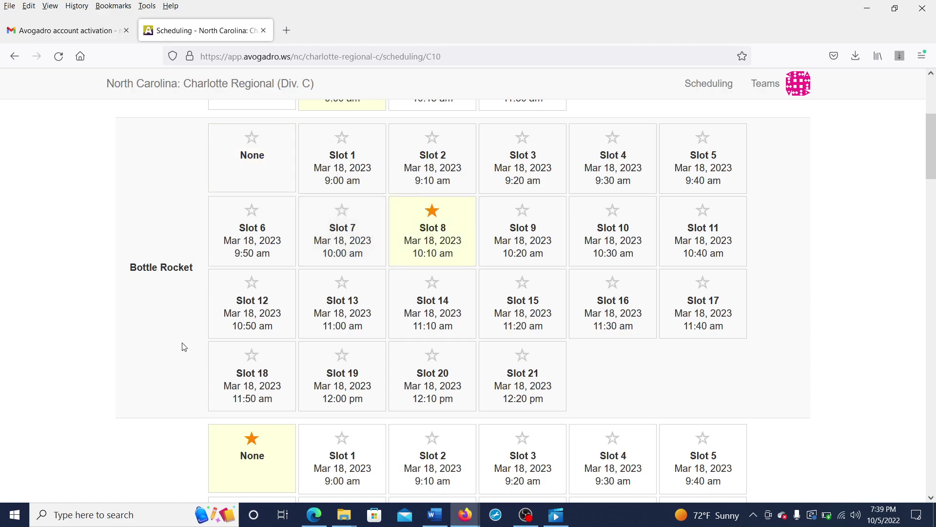
scroll(184, 347, "down", 1)
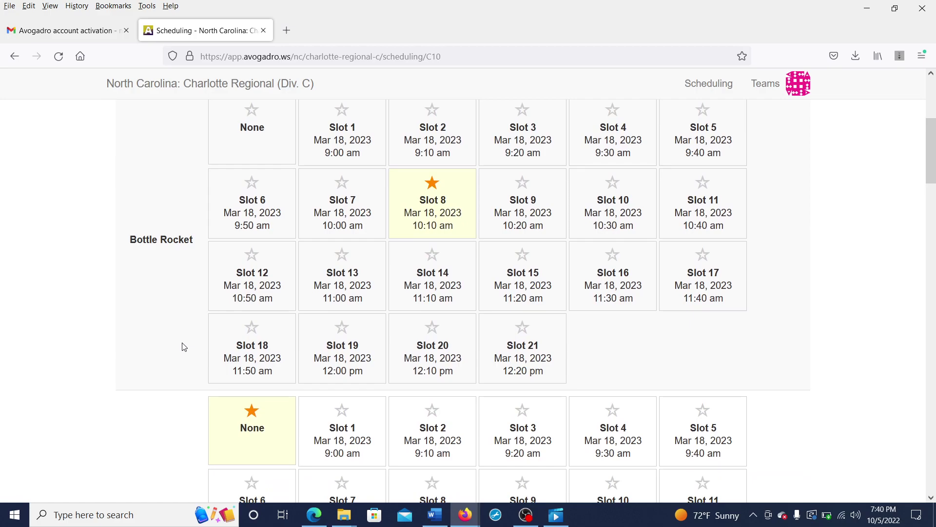
scroll(184, 346, "down", 8)
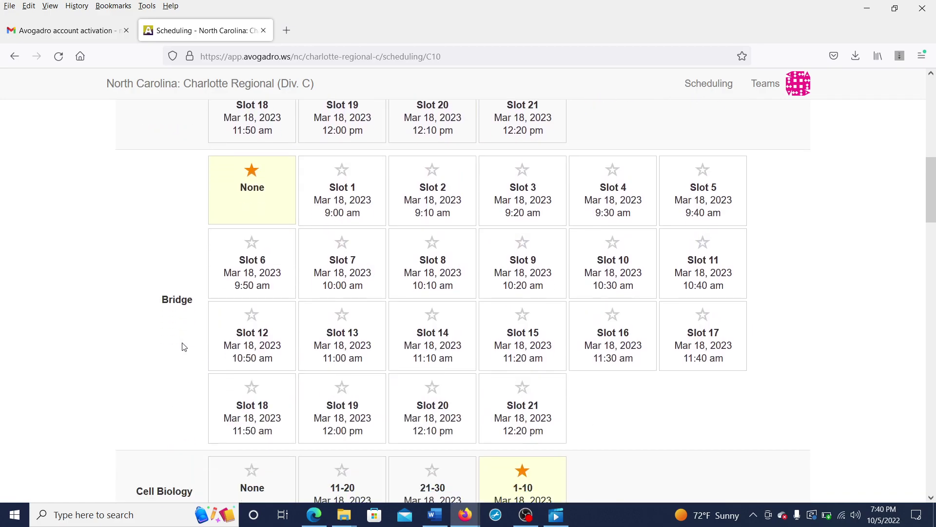
left_click(258, 287)
scroll(162, 337, "down", 2)
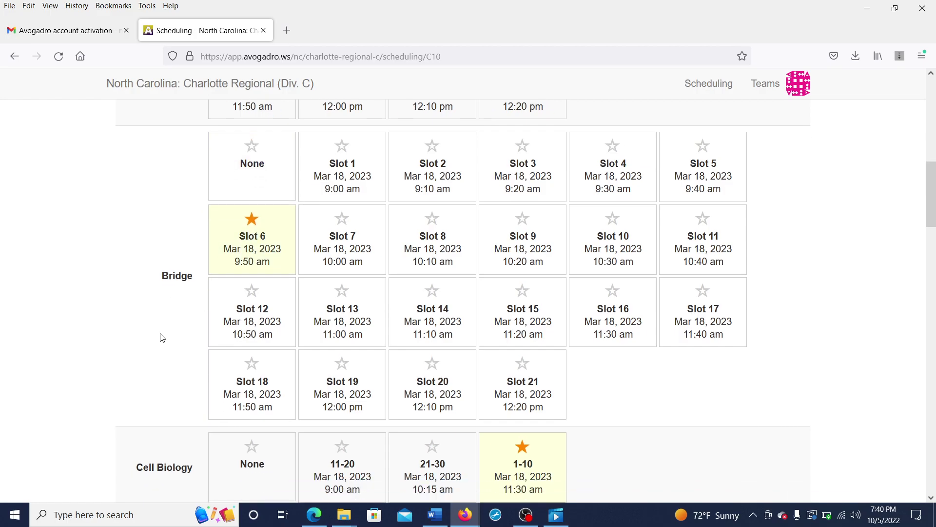
scroll(162, 337, "down", 20)
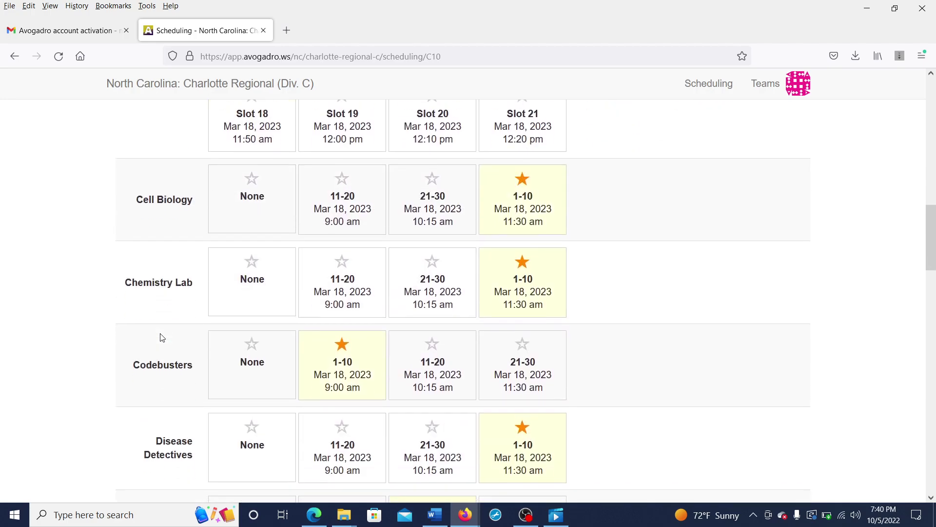
scroll(162, 338, "up", 2)
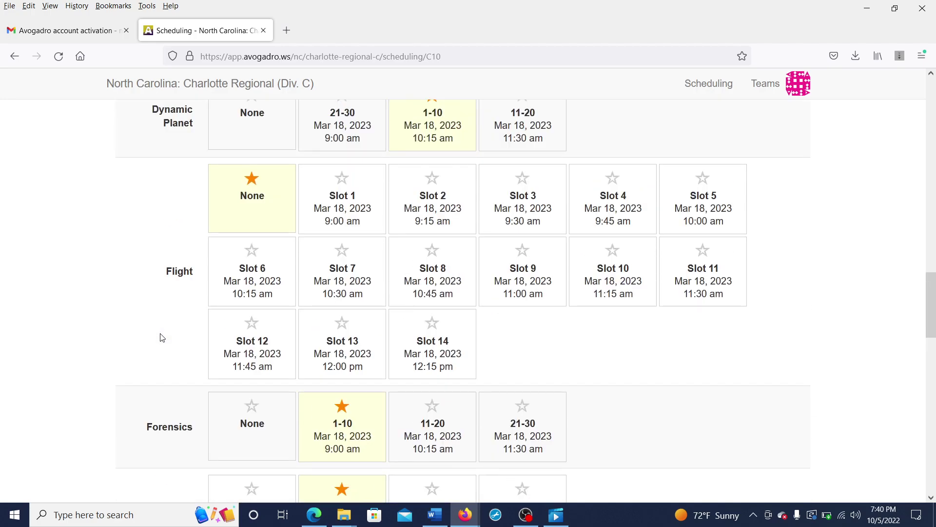
Step: Book Flight Slot 10, Scrambler Slot 13 and Trajectory Slot 13, moving Trajectory from Slot 9
left_click(601, 284)
scroll(71, 359, "down", 15)
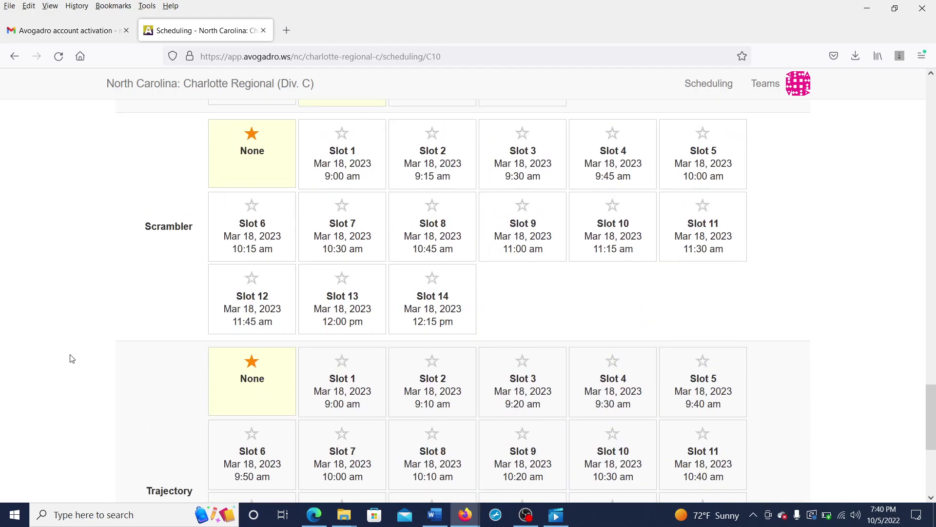
left_click(366, 294)
scroll(157, 291, "down", 2)
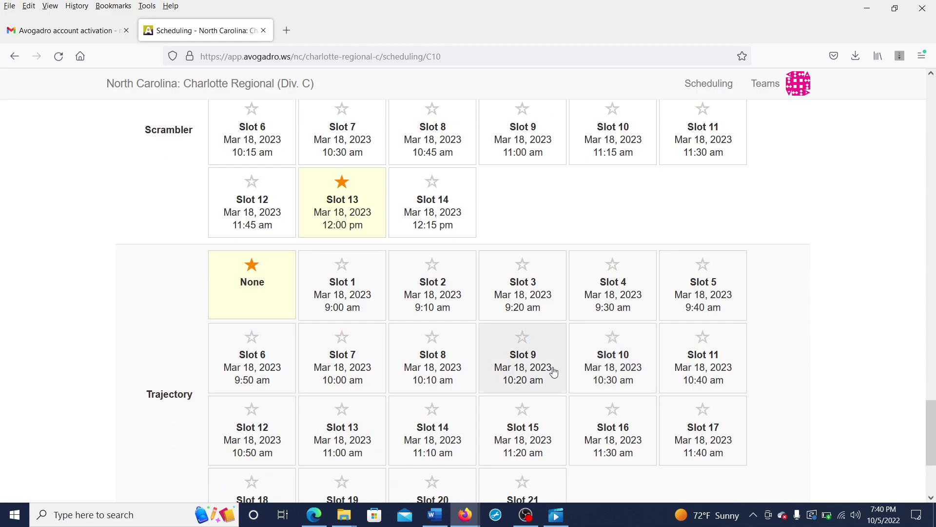
left_click(540, 373)
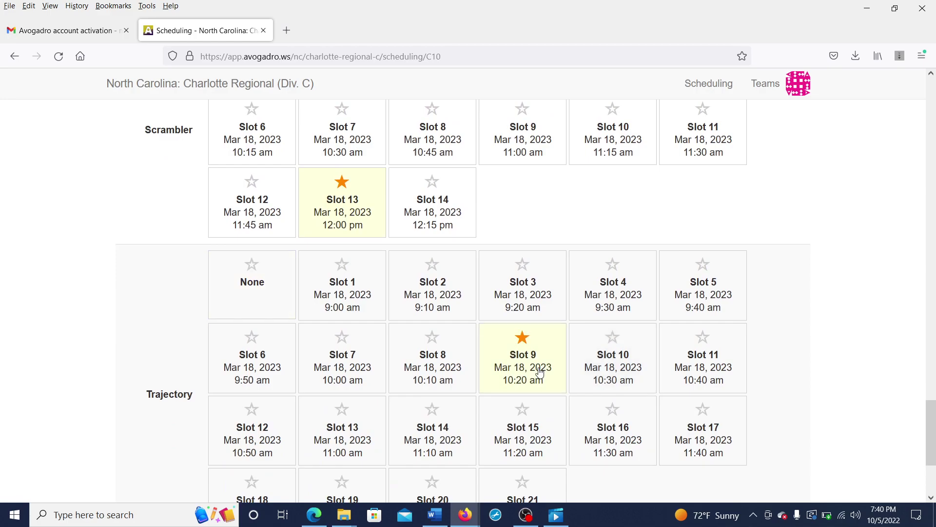
left_click(356, 461)
scroll(13, 244, "up", 20)
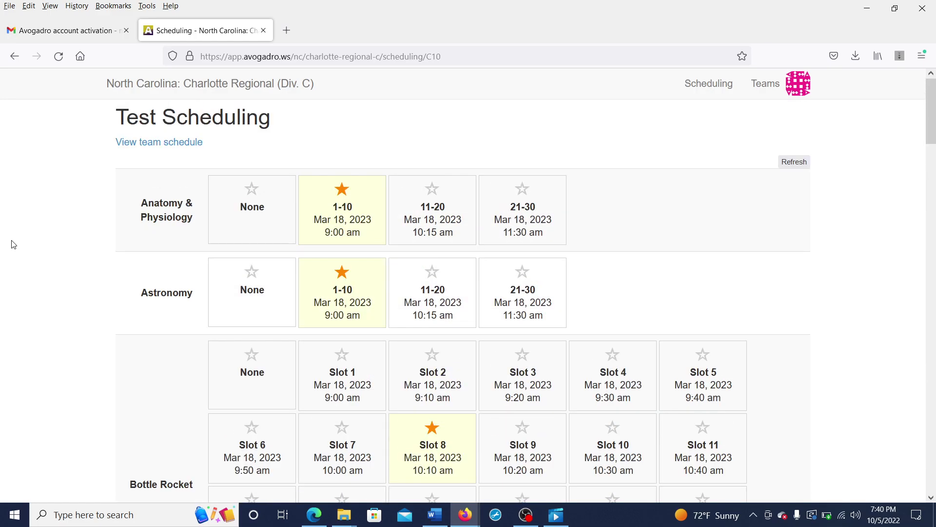
Step: Open team Test's scheduled timeslots report and read through the event and member sections
left_click(164, 143)
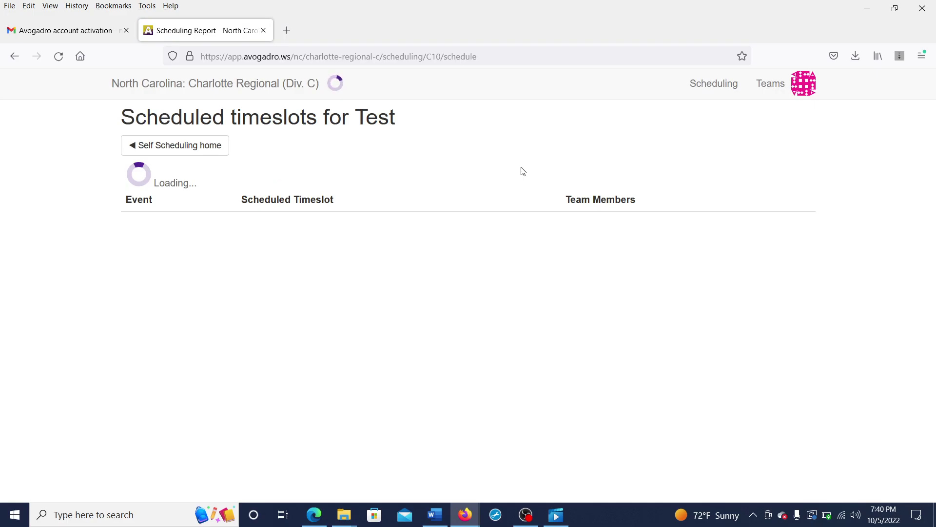
scroll(150, 299, "down", 1)
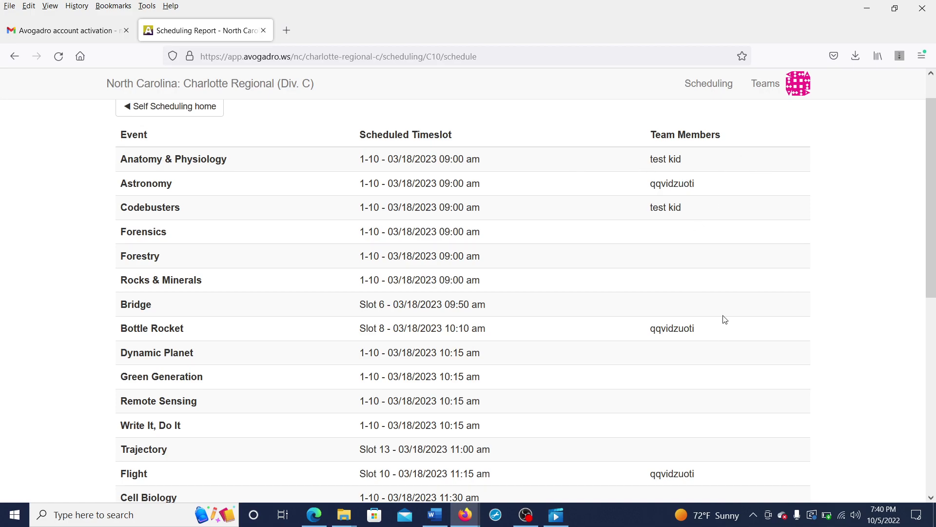
scroll(725, 319, "down", 1)
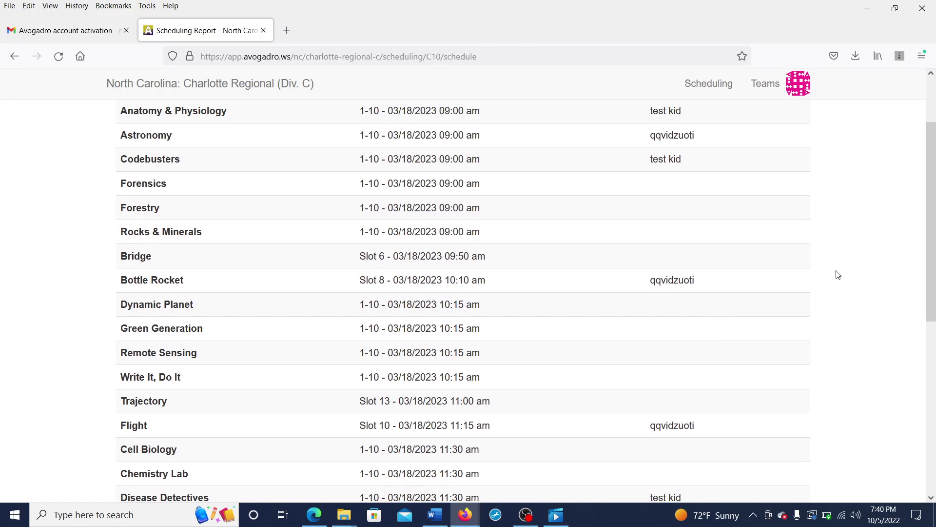
scroll(837, 275, "down", 1)
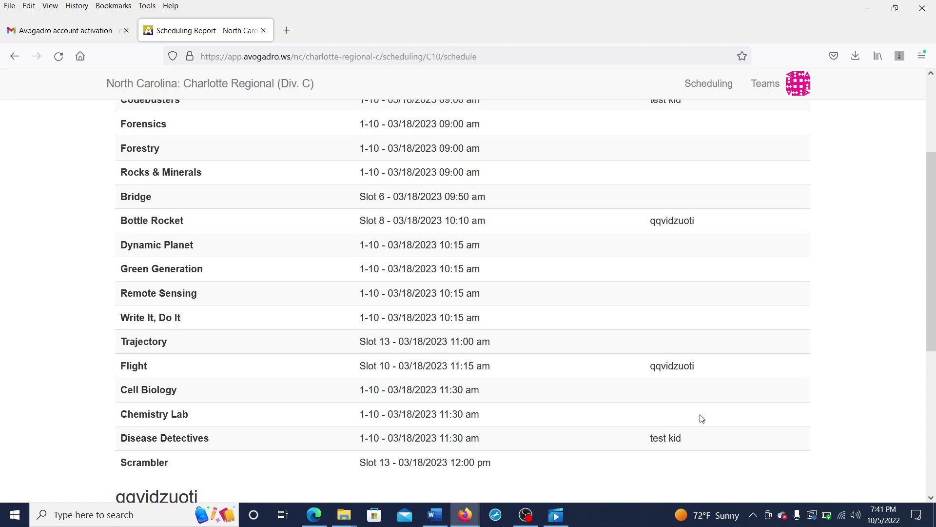
scroll(701, 419, "up", 3)
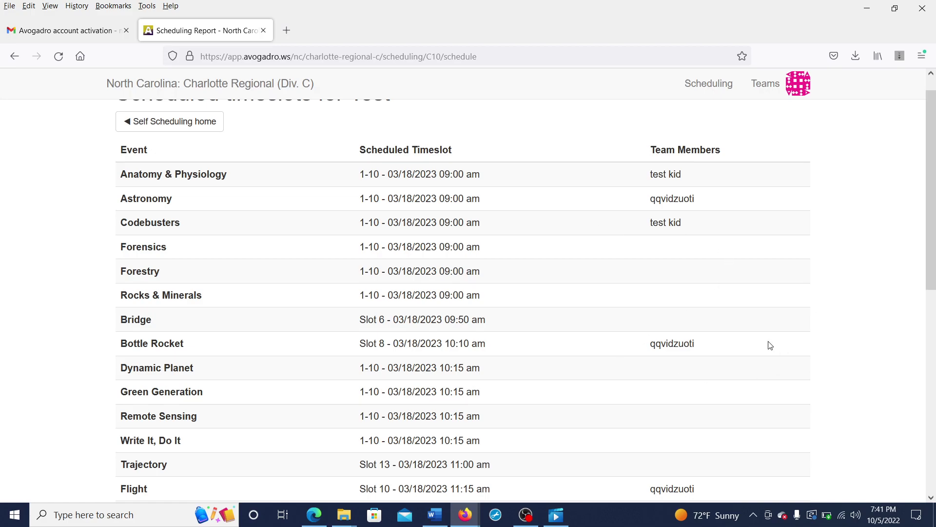
scroll(770, 345, "down", 4)
scroll(770, 346, "down", 4)
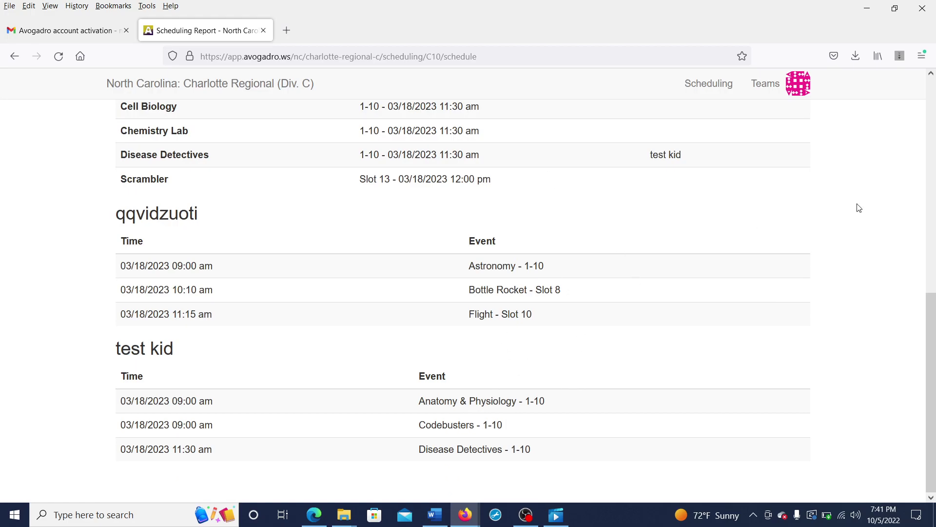
scroll(859, 208, "up", 9)
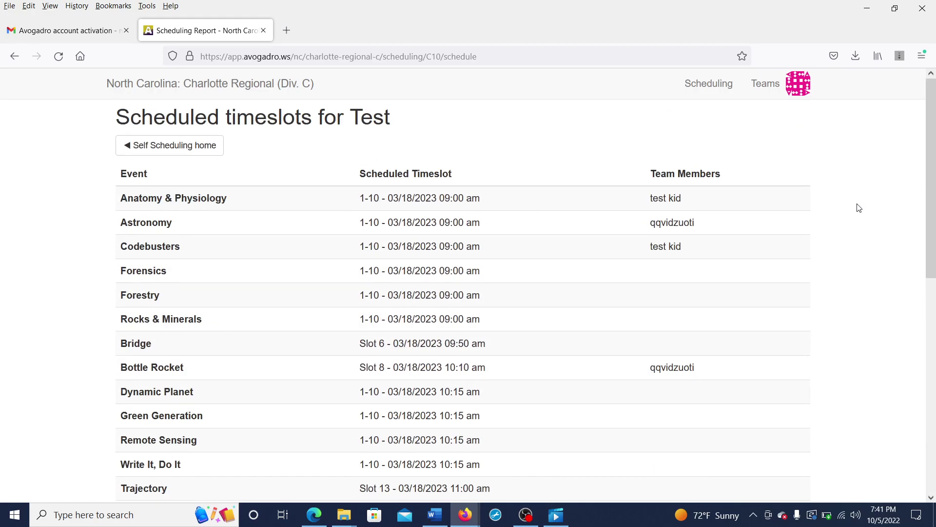
Step: Open the Test JV1 scheduling page from the self-scheduling list and review its slots
left_click(195, 145)
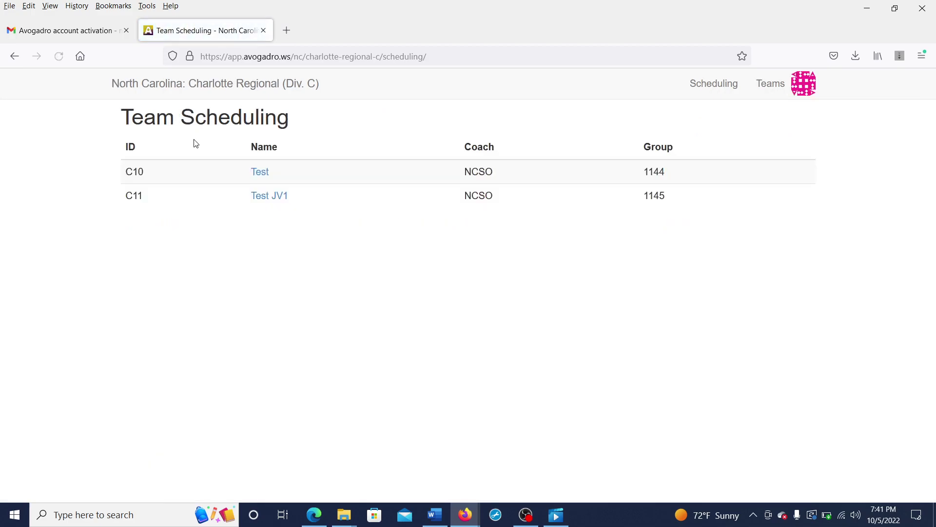
left_click(264, 197)
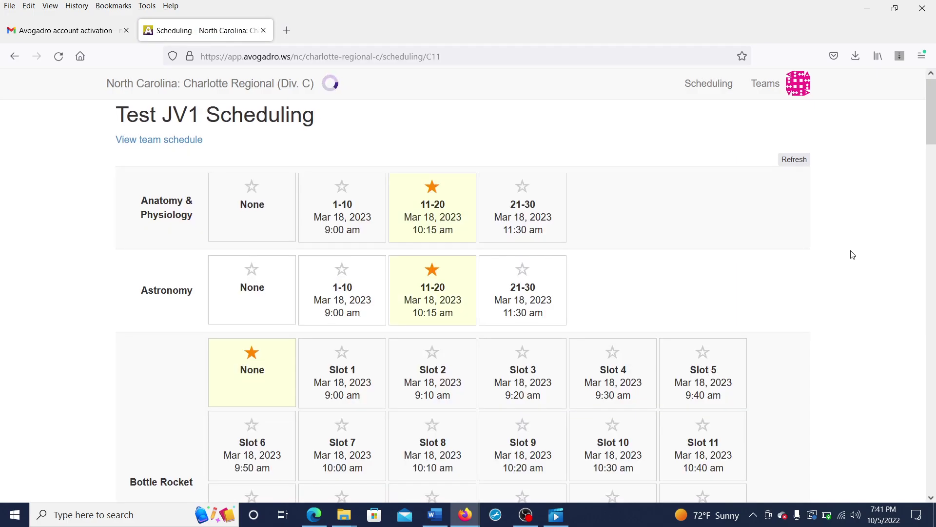
scroll(851, 255, "down", 2)
scroll(851, 255, "up", 2)
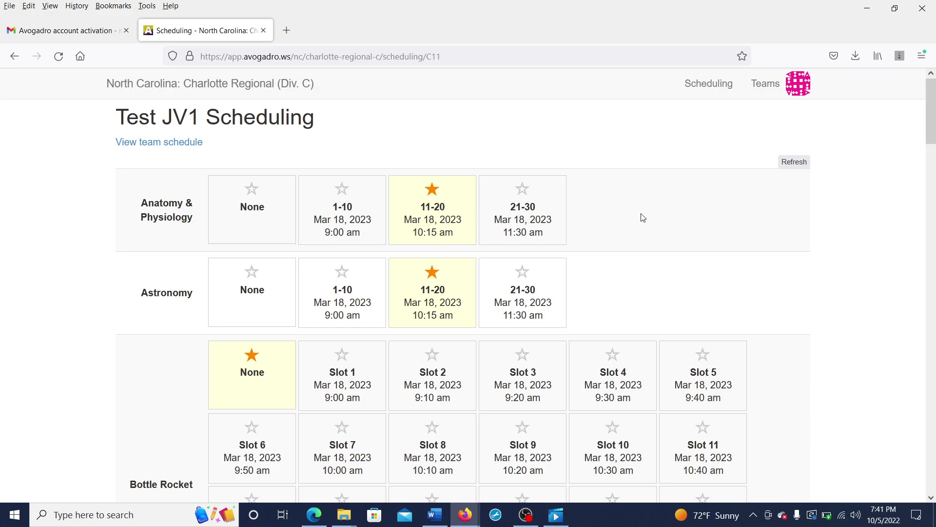
scroll(643, 216, "down", 1)
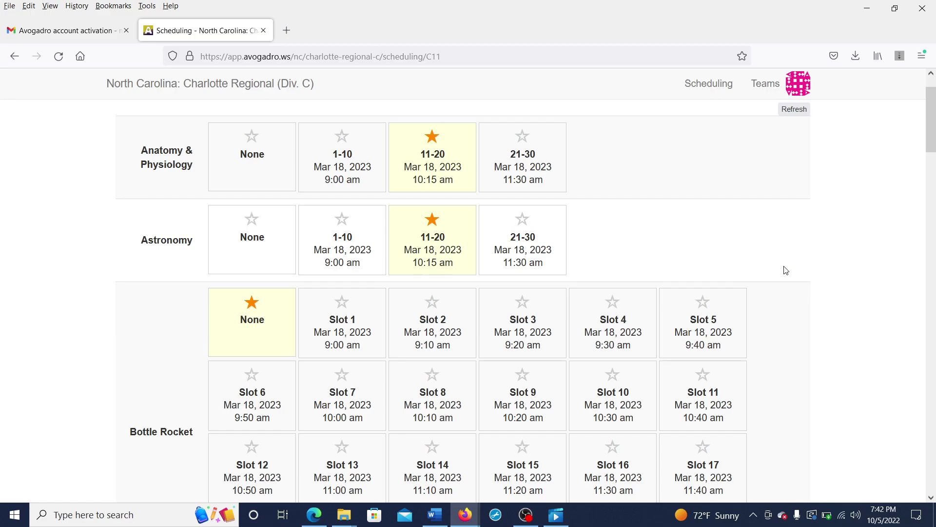
scroll(786, 270, "down", 3)
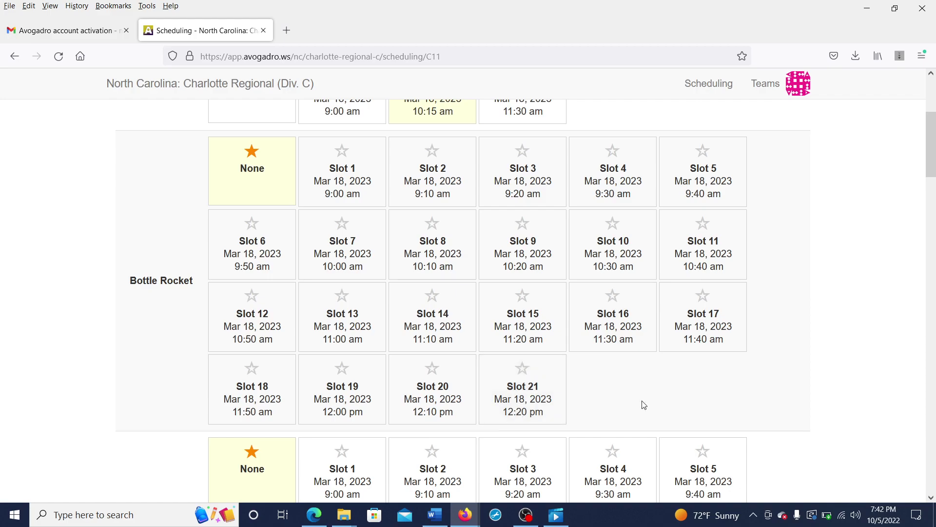
scroll(643, 404, "up", 4)
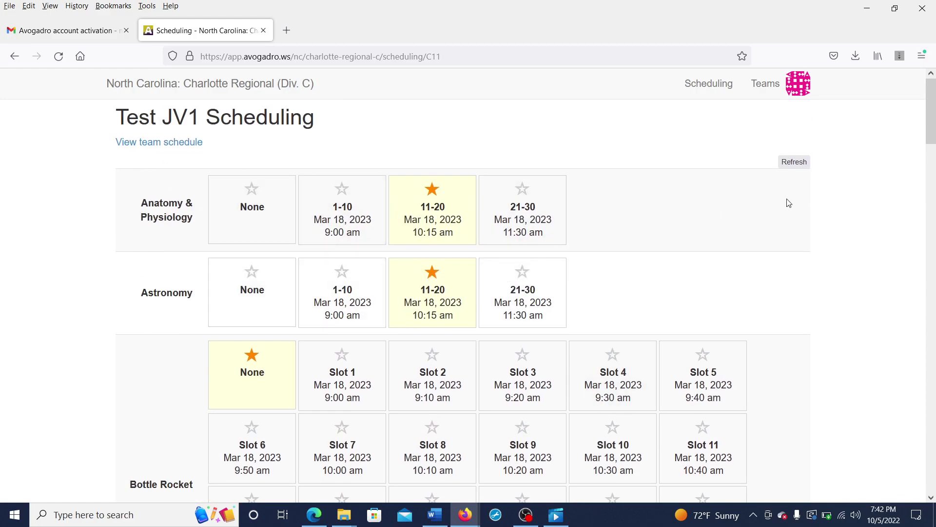
scroll(782, 382, "down", 6)
scroll(780, 381, "up", 6)
scroll(754, 321, "down", 5)
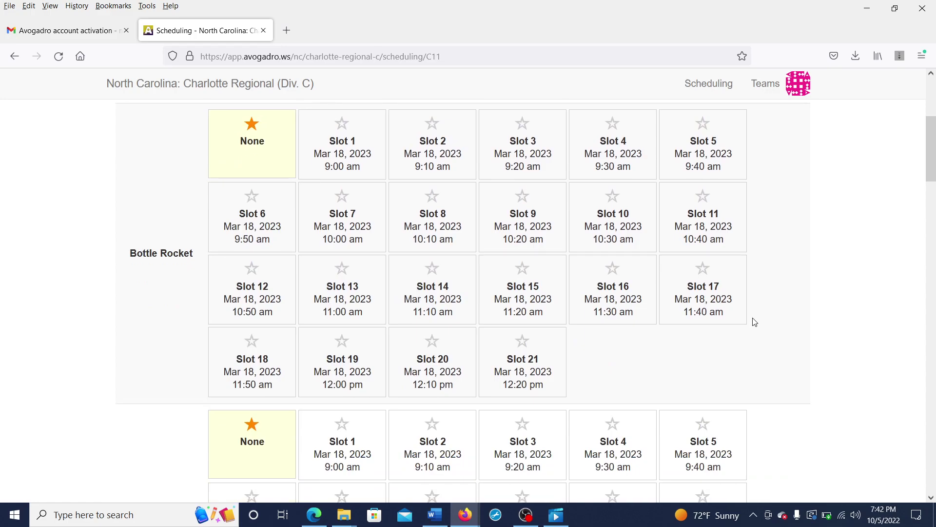
Step: Book Bottle Rocket Slot 3, Bridge Slot 9, Flight Slot 10, Scrambler Slot 10, Trajectory Slot 7
left_click(539, 134)
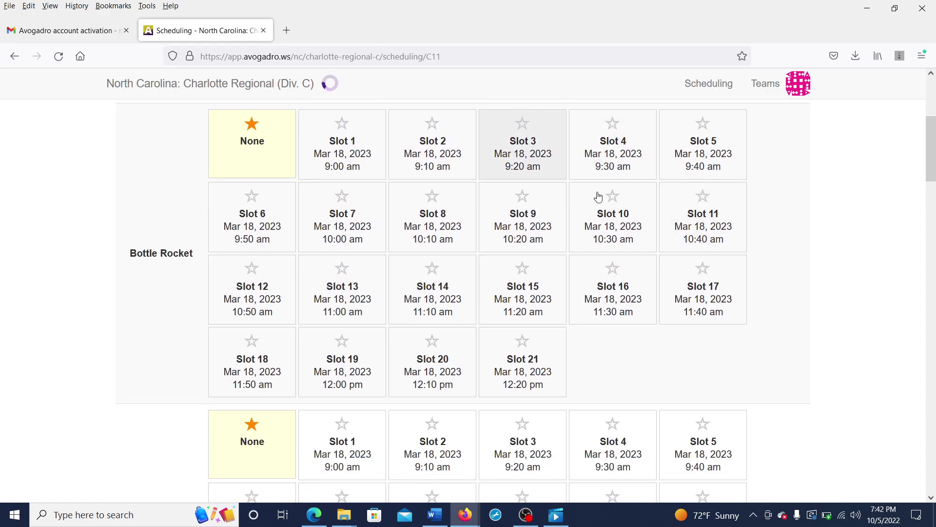
scroll(663, 328, "down", 3)
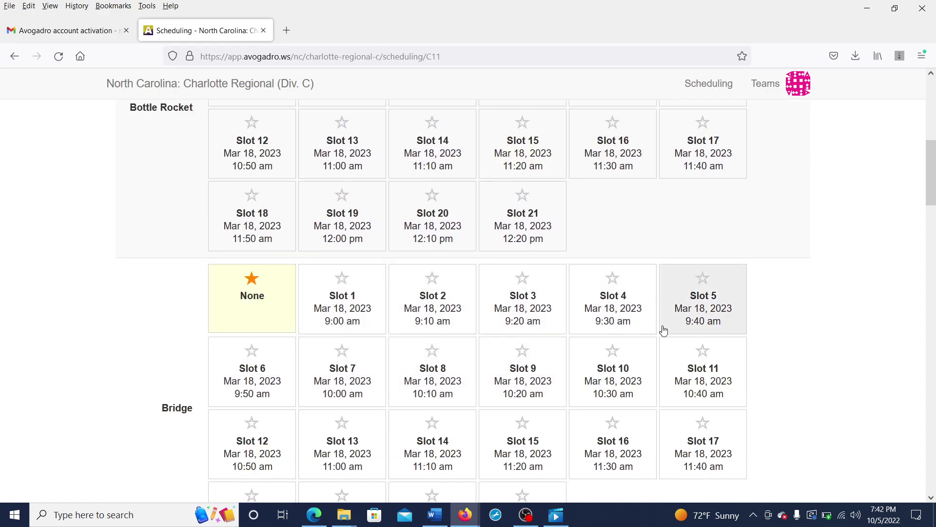
left_click(554, 403)
scroll(554, 403, "down", 10)
scroll(583, 236, "down", 7)
left_click(609, 234)
scroll(606, 232, "down", 7)
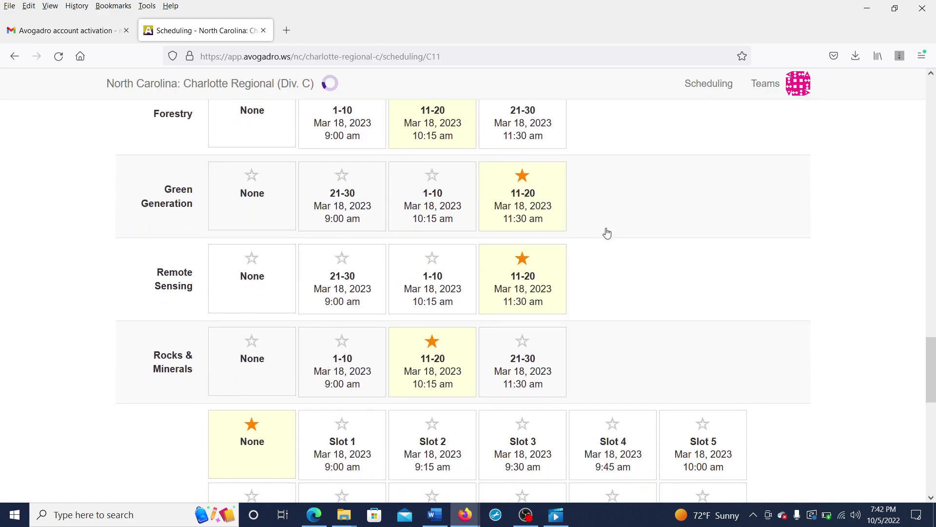
scroll(600, 379, "down", 2)
left_click(626, 425)
scroll(626, 426, "down", 5)
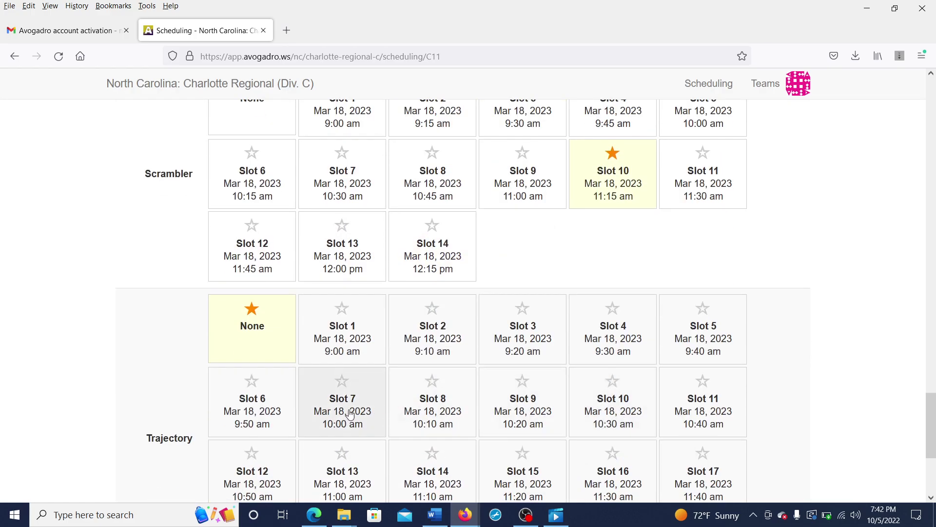
left_click(350, 414)
scroll(777, 317, "down", 4)
scroll(777, 317, "up", 20)
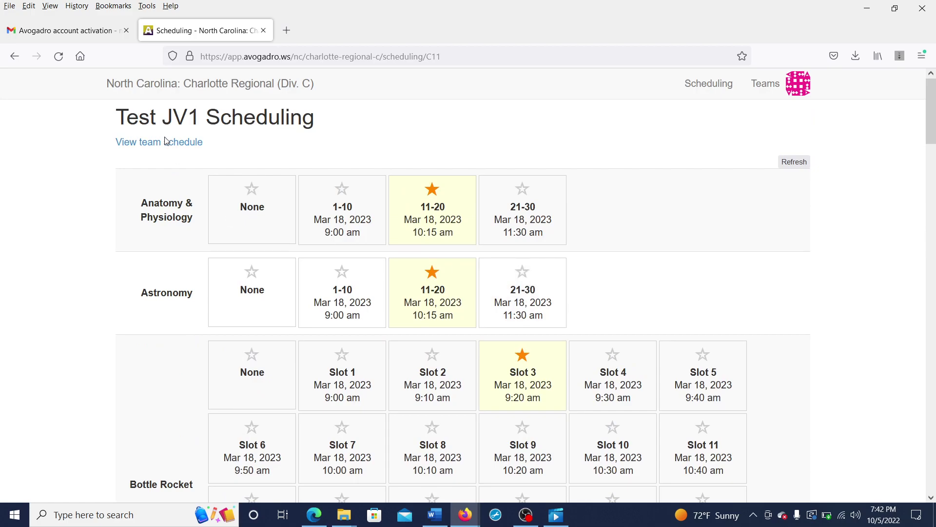
Step: Open Test JV1's scheduled timeslots report and read each event's slot and member schedule
left_click(165, 142)
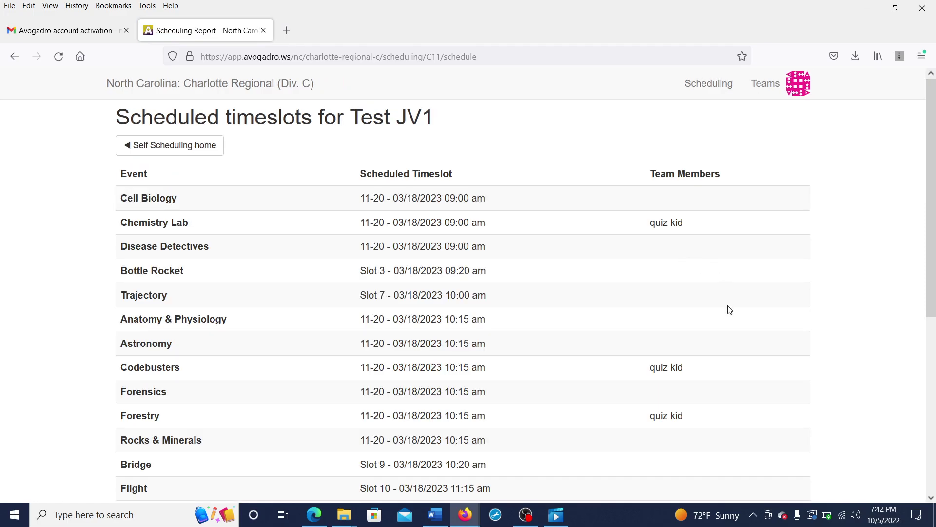
scroll(666, 364, "down", 3)
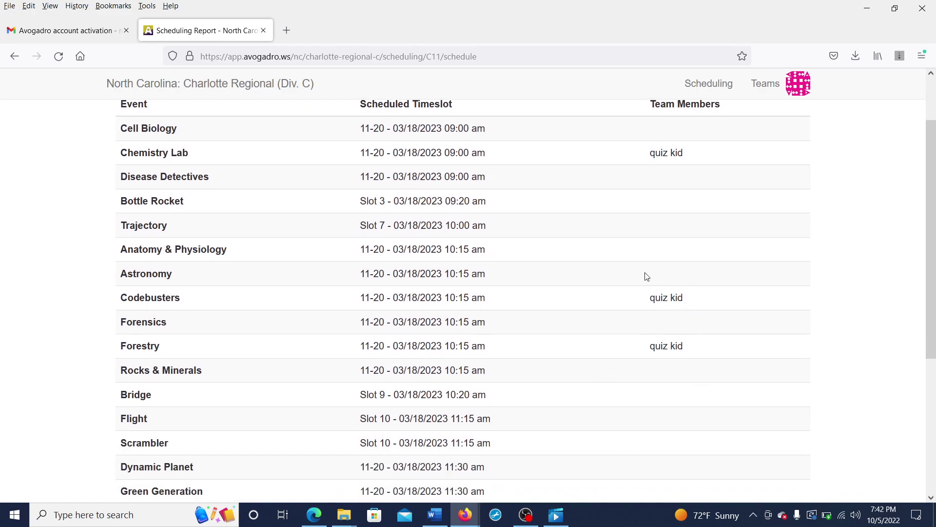
scroll(707, 310, "down", 5)
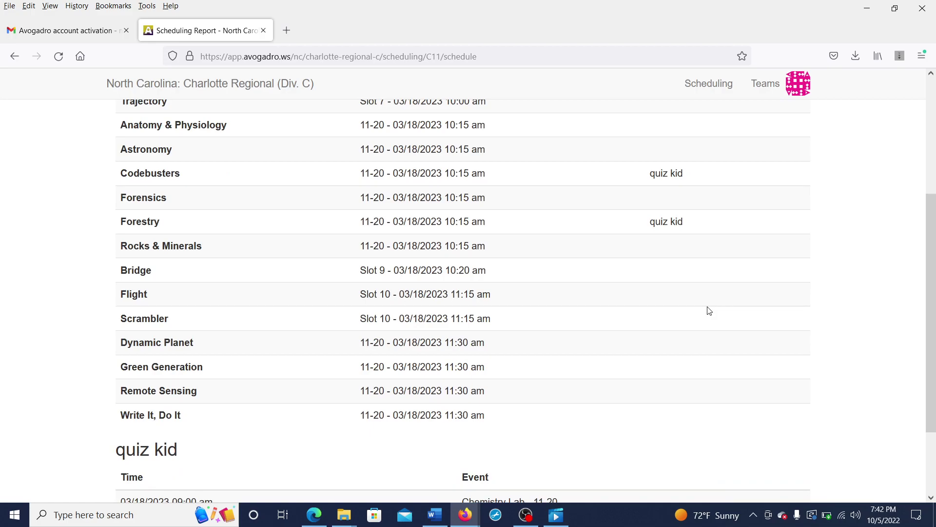
scroll(709, 310, "down", 4)
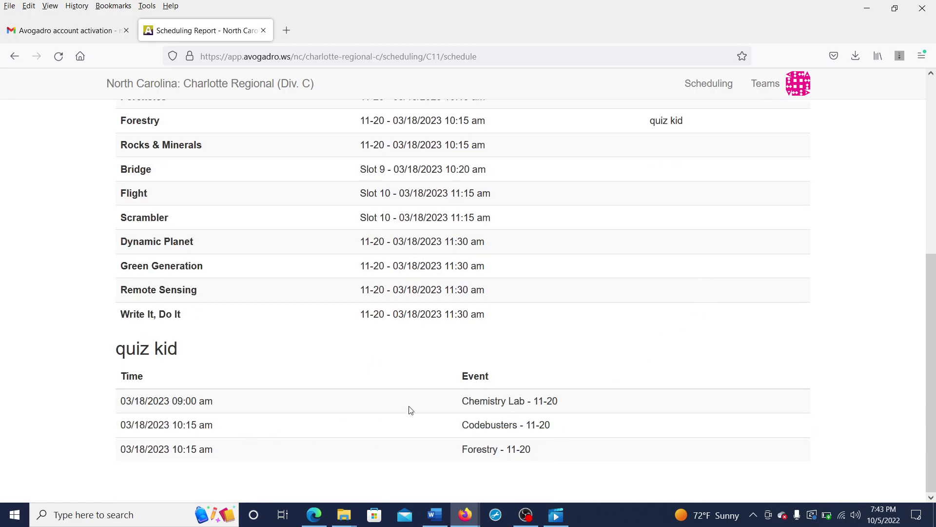
scroll(821, 274, "up", 6)
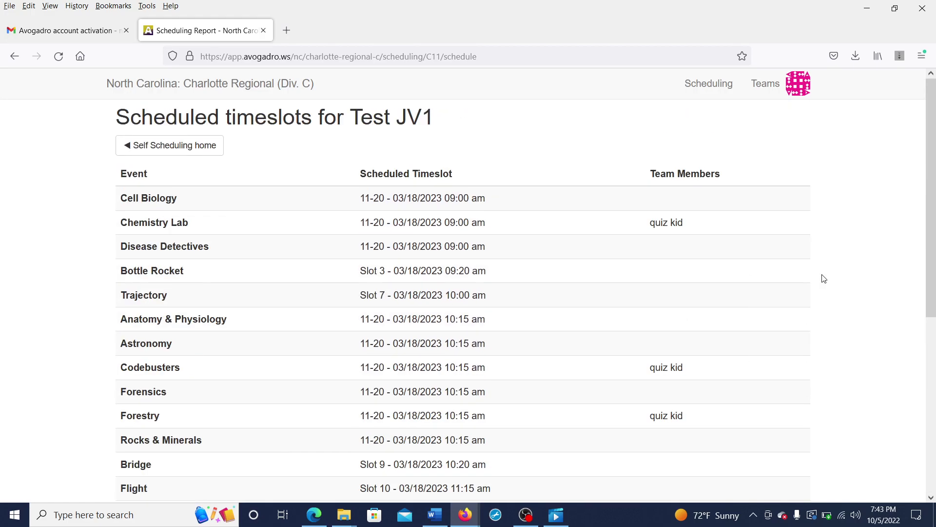
Step: Return to the tournament home page and log out from the account menu
left_click(204, 146)
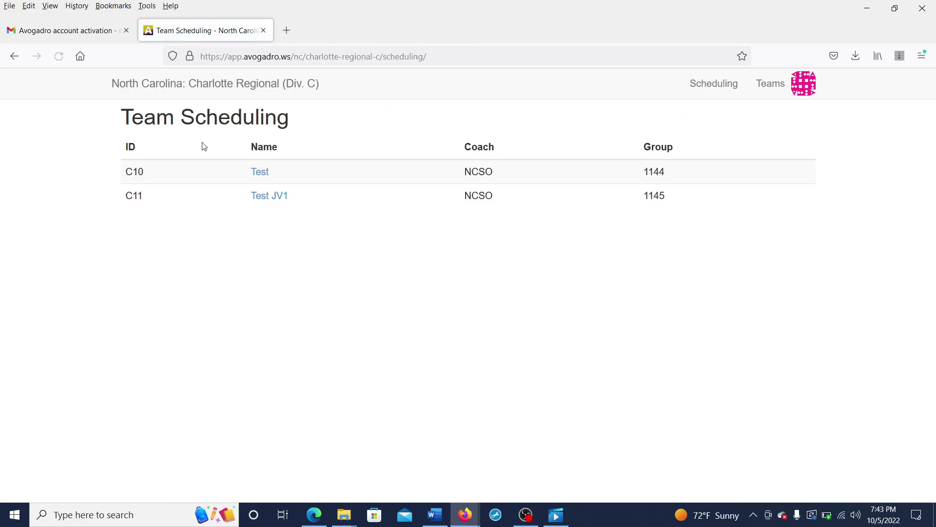
left_click(700, 83)
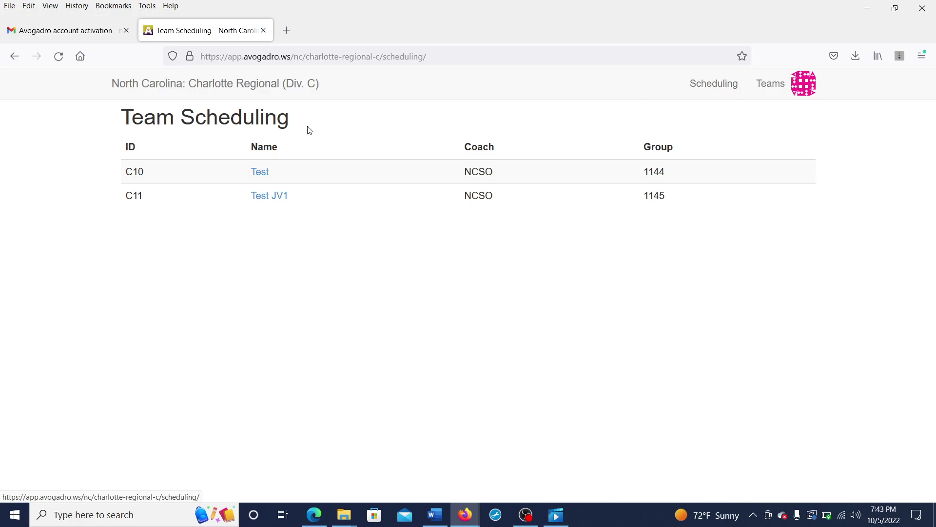
left_click(290, 87)
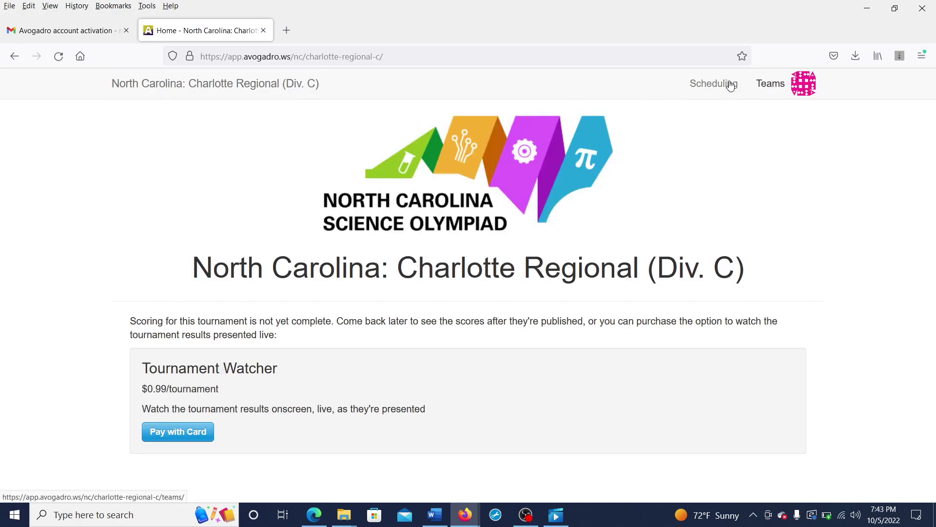
left_click(796, 87)
mouse_move(812, 104)
left_click(799, 141)
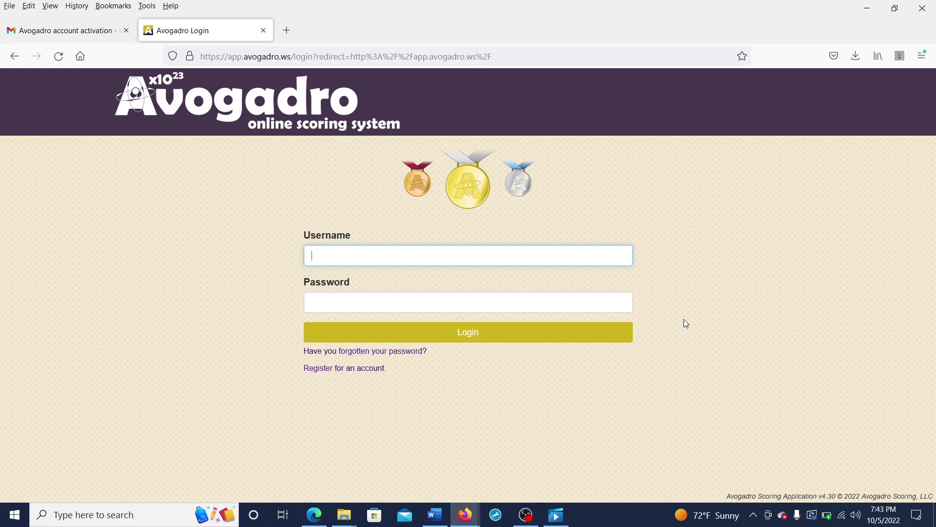
Step: Enter two comma-separated account e-mail addresses as the login username, then leave the field
key("End")
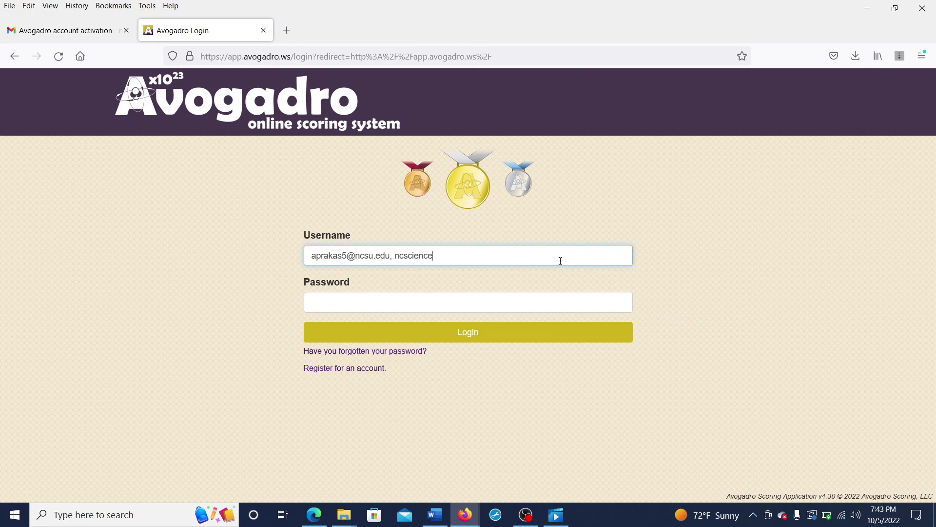
left_click(682, 261)
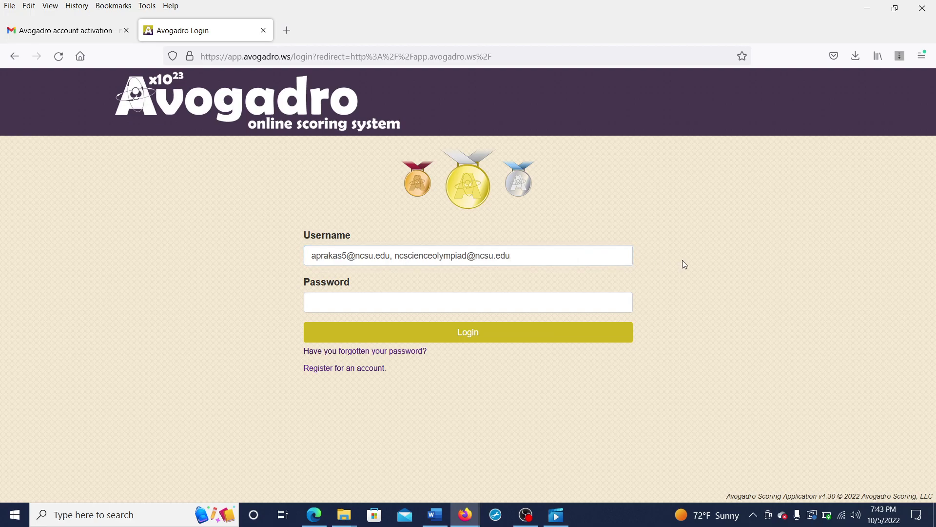